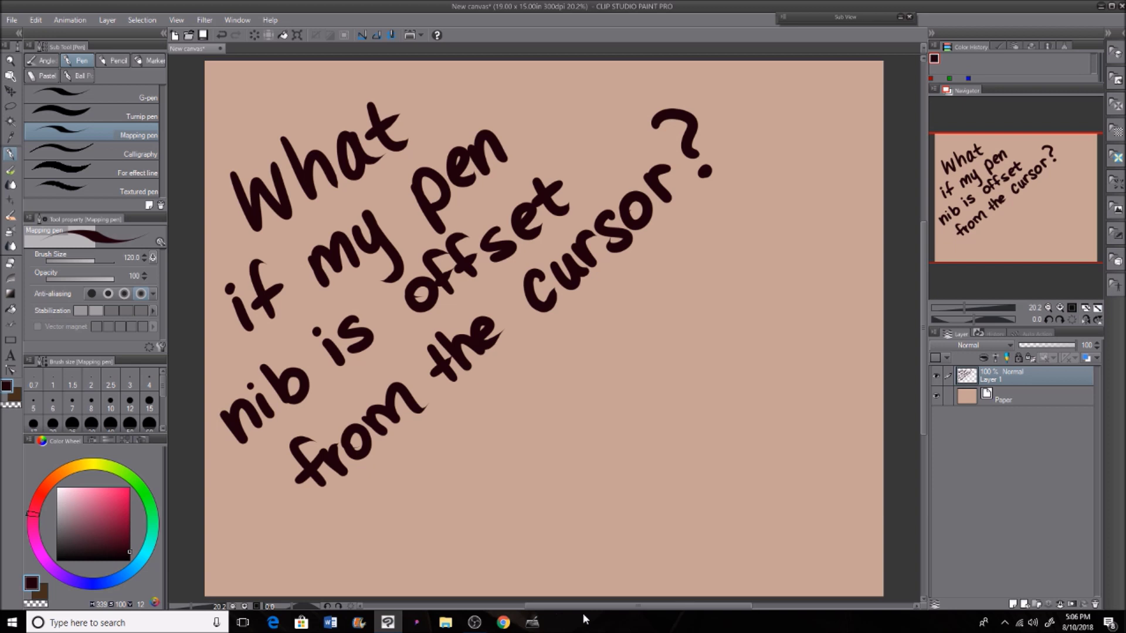
# Paint several test dots on the canvas to check pen offset, then undo them.
pyautogui.click(756, 224)
pyautogui.click(789, 234)
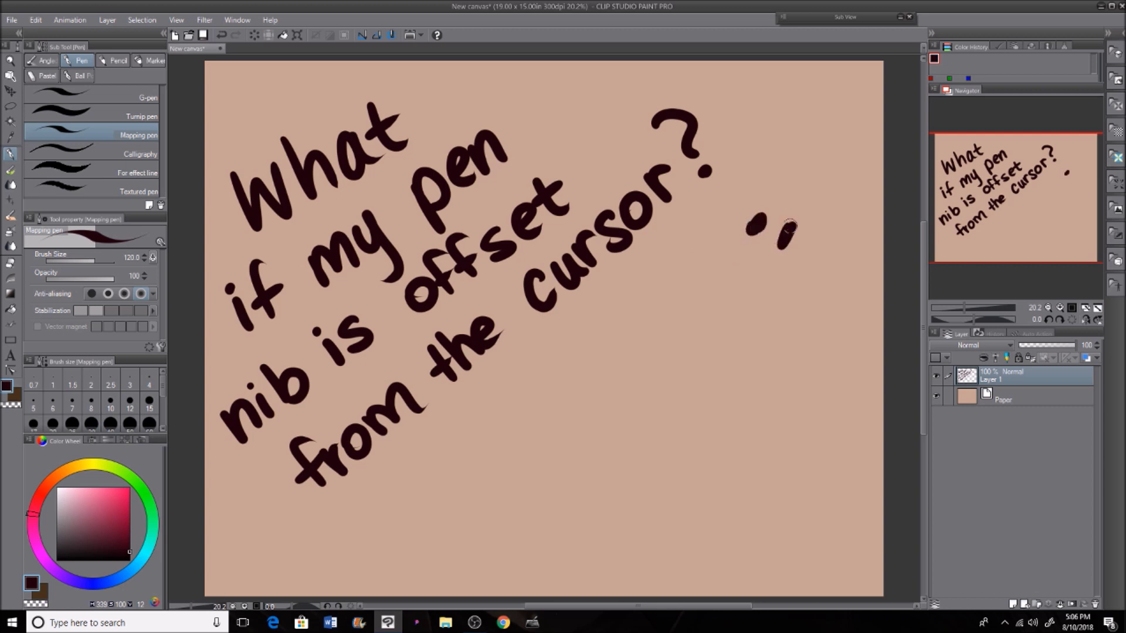
pyautogui.click(793, 167)
pyautogui.moveTo(794, 157); pyautogui.dragTo(782, 175)
pyautogui.moveTo(757, 268); pyautogui.dragTo(744, 284)
pyautogui.hotkey('ctrl', 'z')
pyautogui.hotkey('ctrl', 'z')
pyautogui.hotkey('ctrl', 'z')
pyautogui.hotkey('ctrl', 'z')
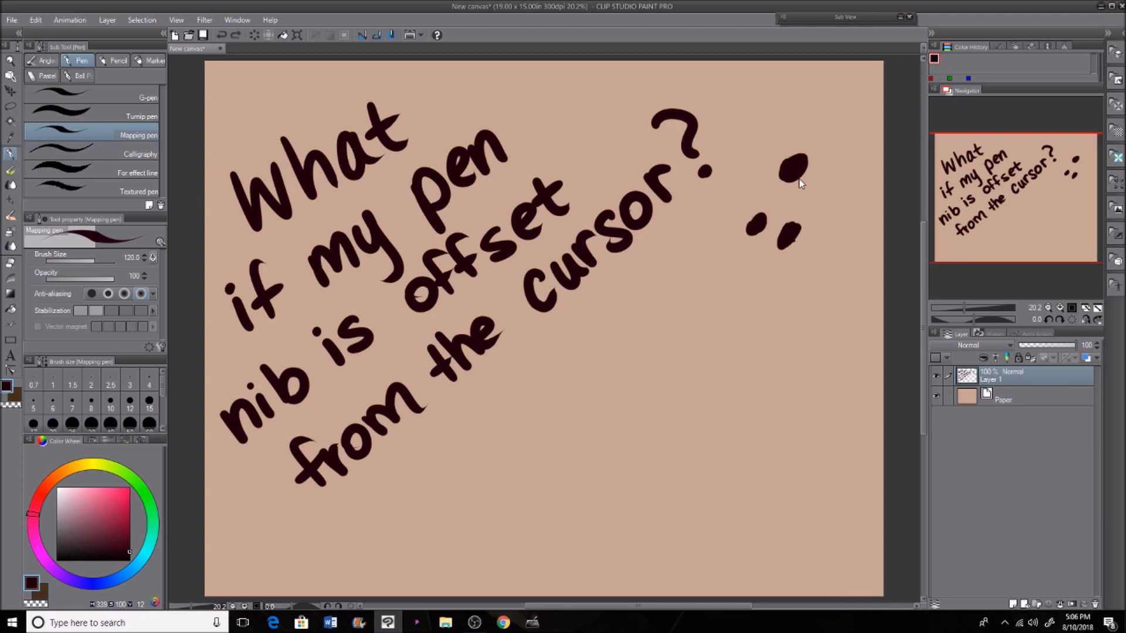
pyautogui.hotkey('ctrl', 'z')
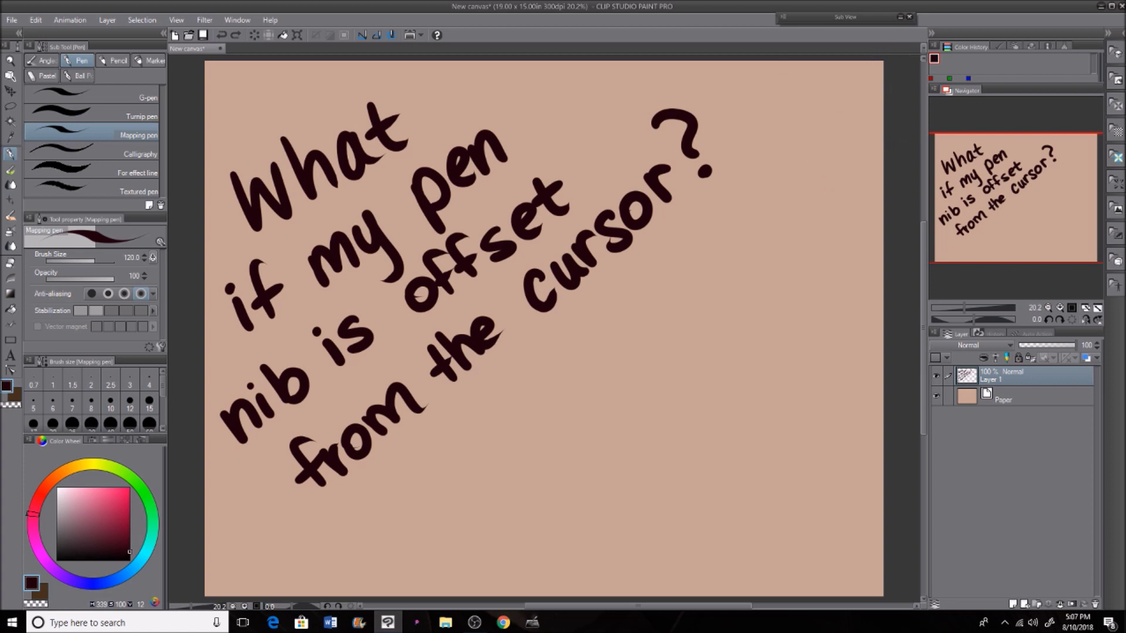
# Draw two zigzag test strokes below the text and undo them.
pyautogui.moveTo(590, 405)
pyautogui.mouseDown()
pyautogui.moveTo(631, 345)
pyautogui.moveTo(729, 382)
pyautogui.mouseUp()
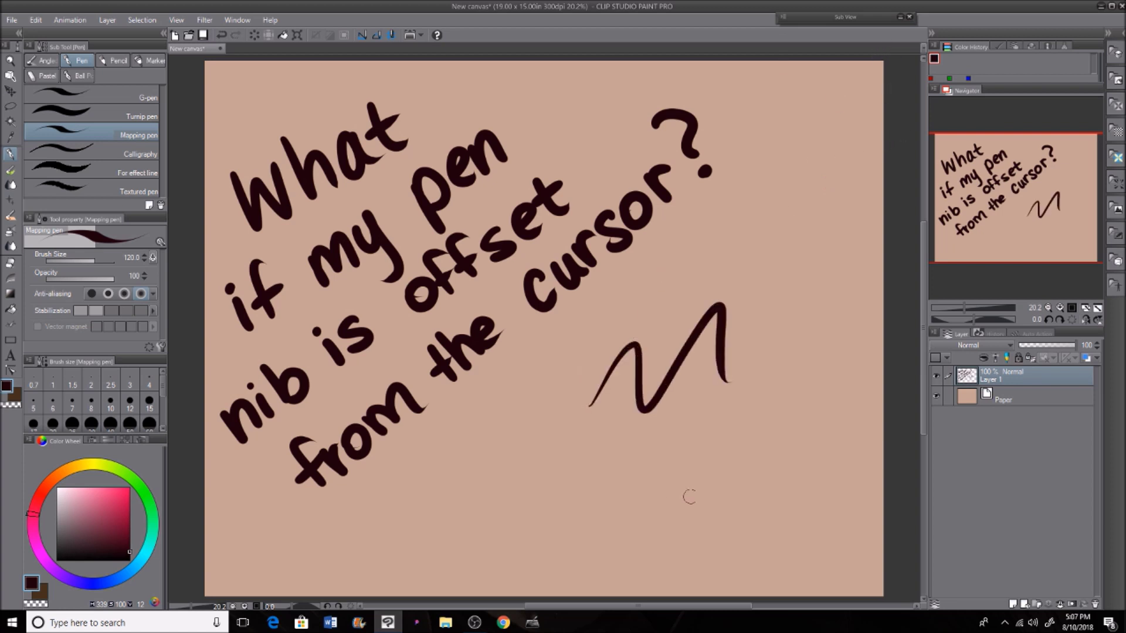
pyautogui.moveTo(689, 496)
pyautogui.mouseDown()
pyautogui.moveTo(836, 493)
pyautogui.moveTo(878, 464)
pyautogui.mouseUp()
pyautogui.hotkey('ctrl', 'z')
pyautogui.hotkey('ctrl', 'z')
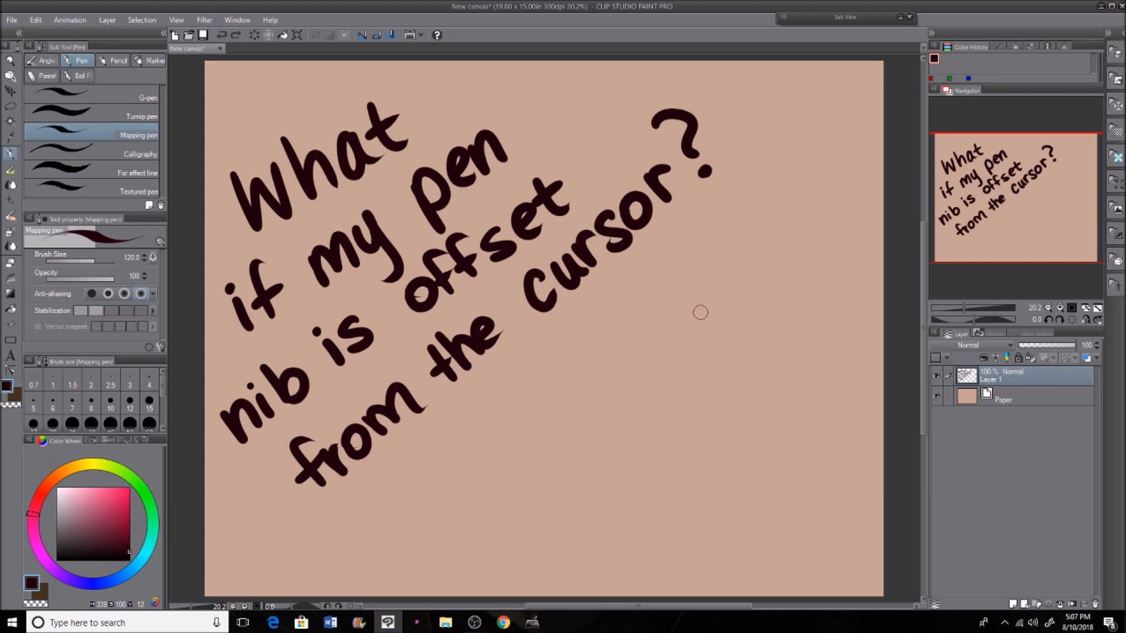
# Minimize Clip Studio Paint and OBS, then open Display settings from the desktop.
pyautogui.click(1100, 7)
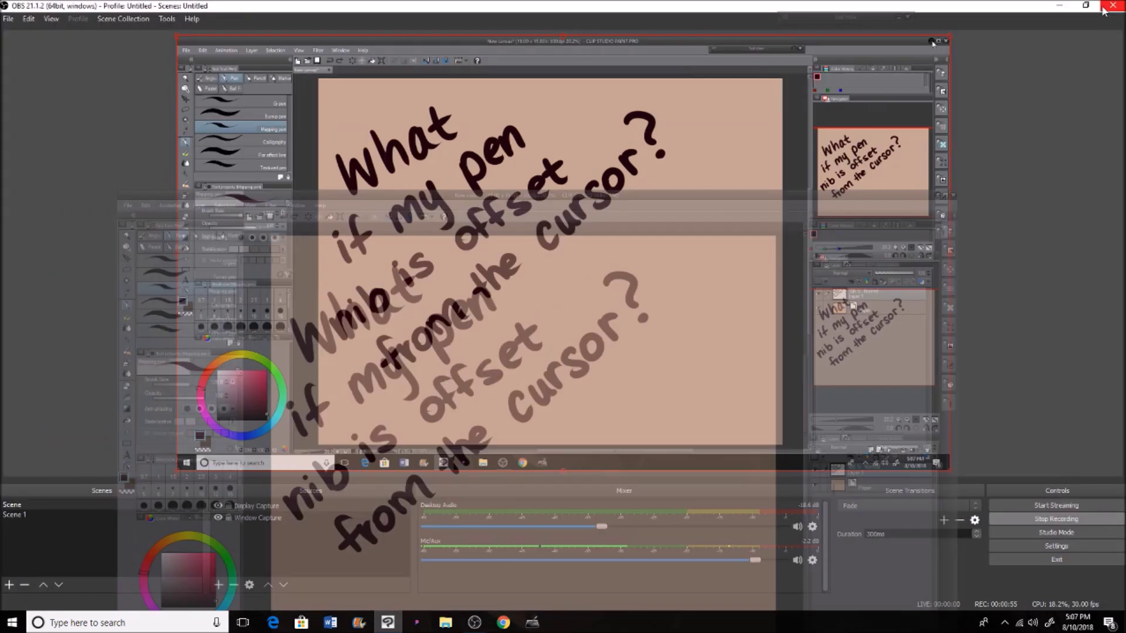
pyautogui.click(1059, 6)
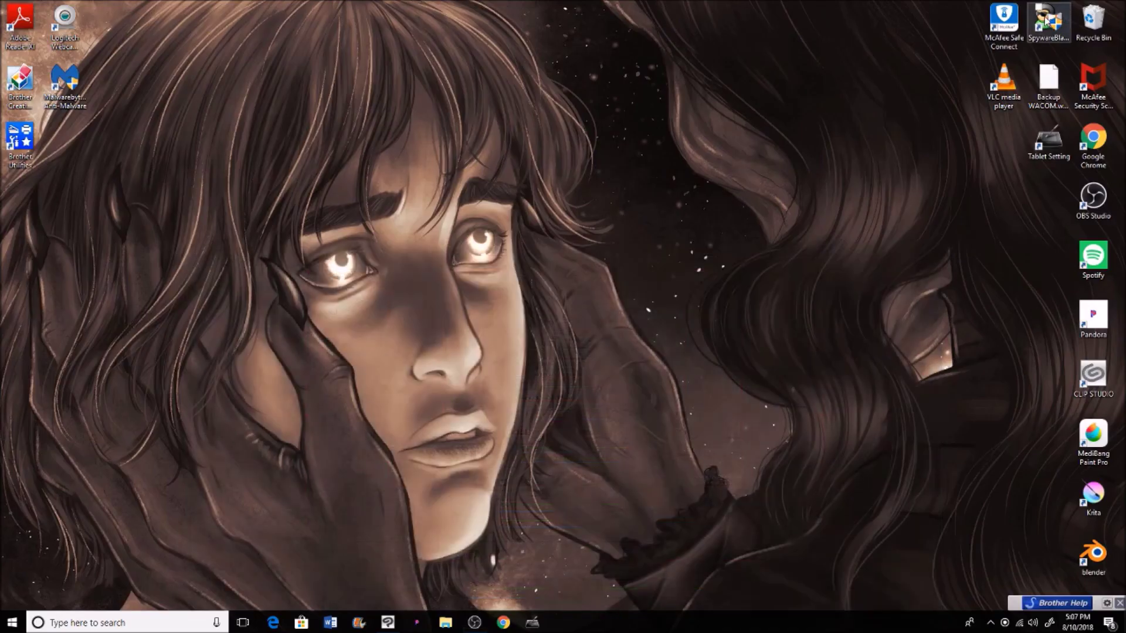
pyautogui.rightClick(659, 227)
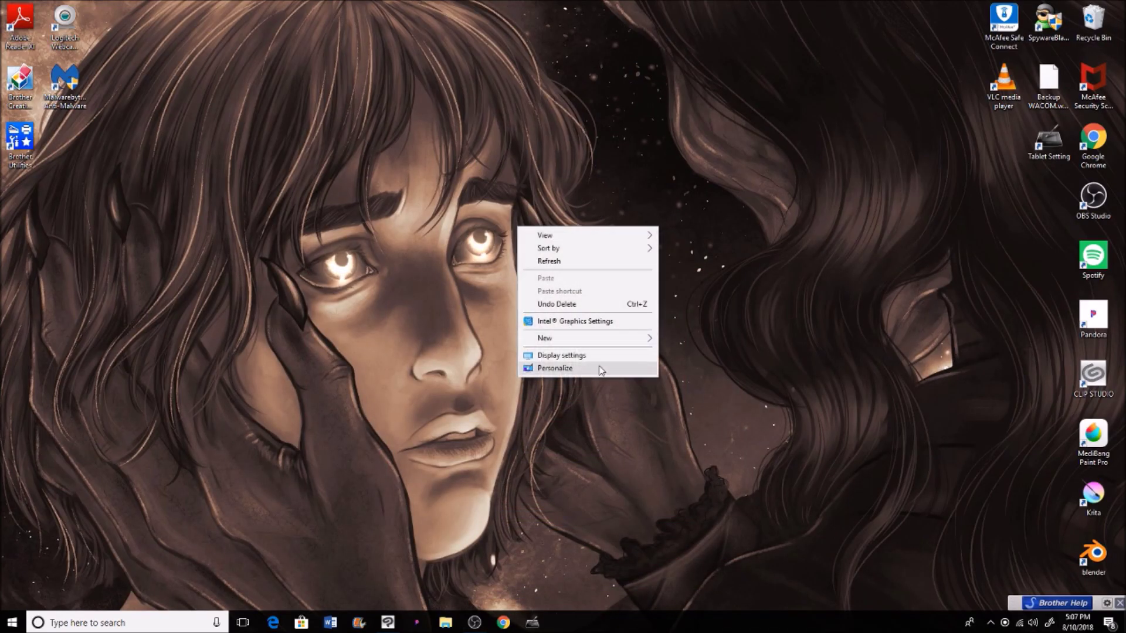
pyautogui.click(597, 356)
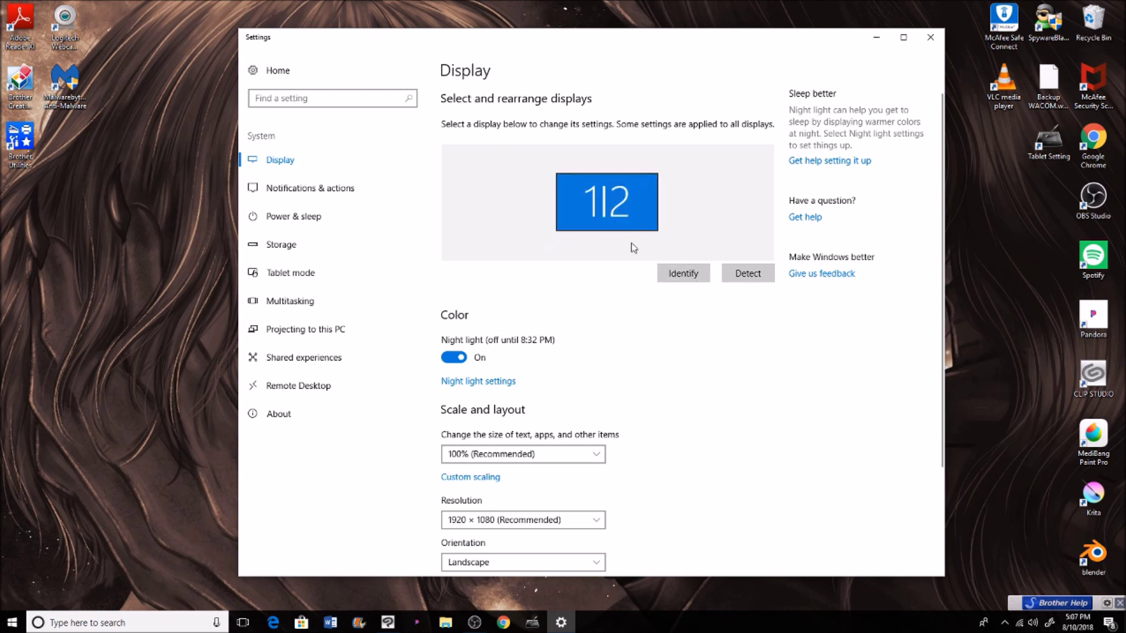
# Identify the monitor numbers and review the Multiple displays modes without changing them.
pyautogui.click(675, 278)
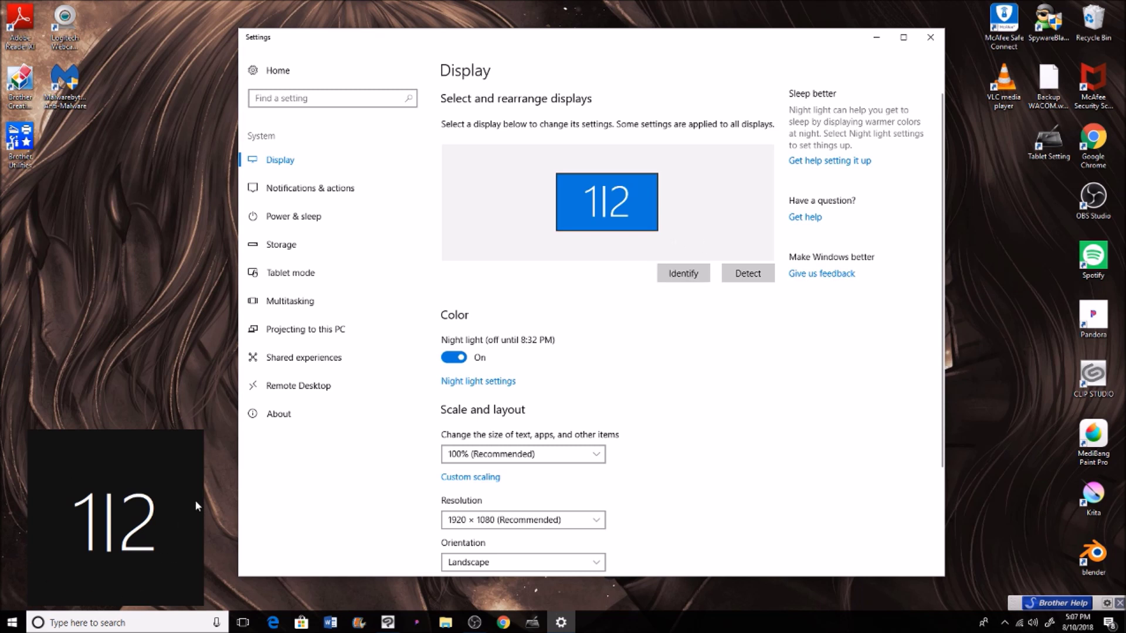
pyautogui.scroll(-1, 719, 373)
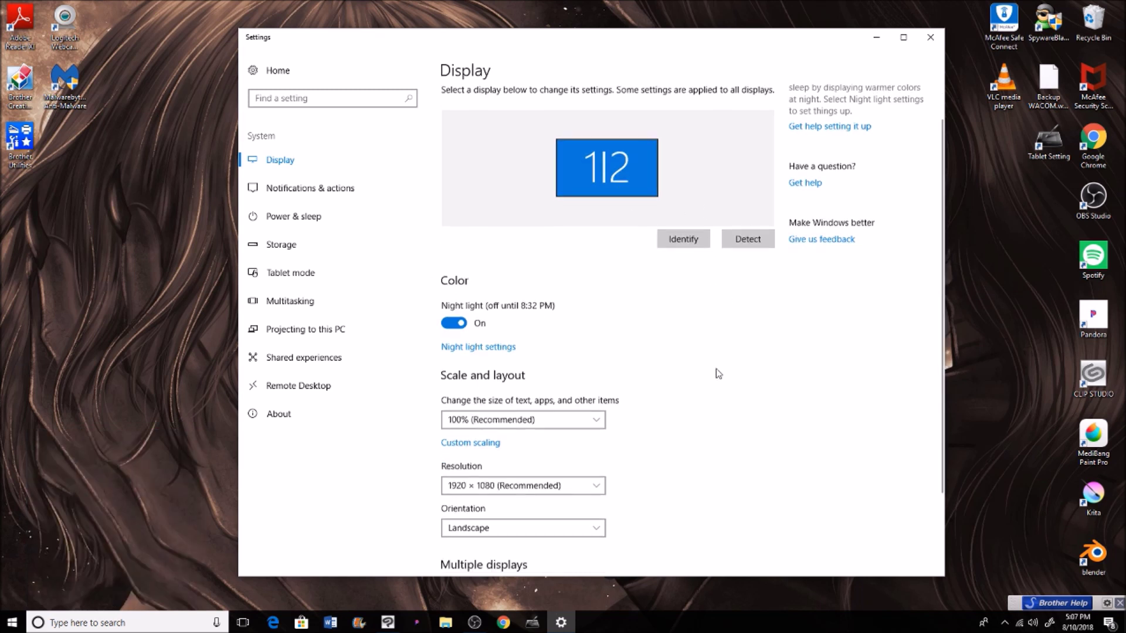
pyautogui.scroll(-3, 719, 373)
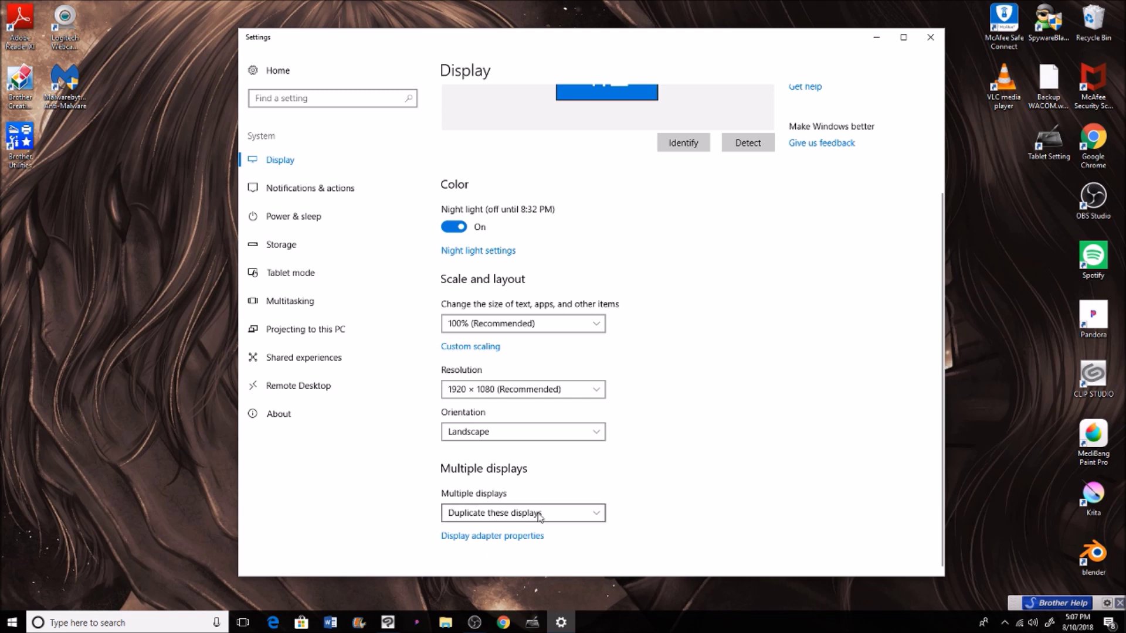
pyautogui.click(588, 513)
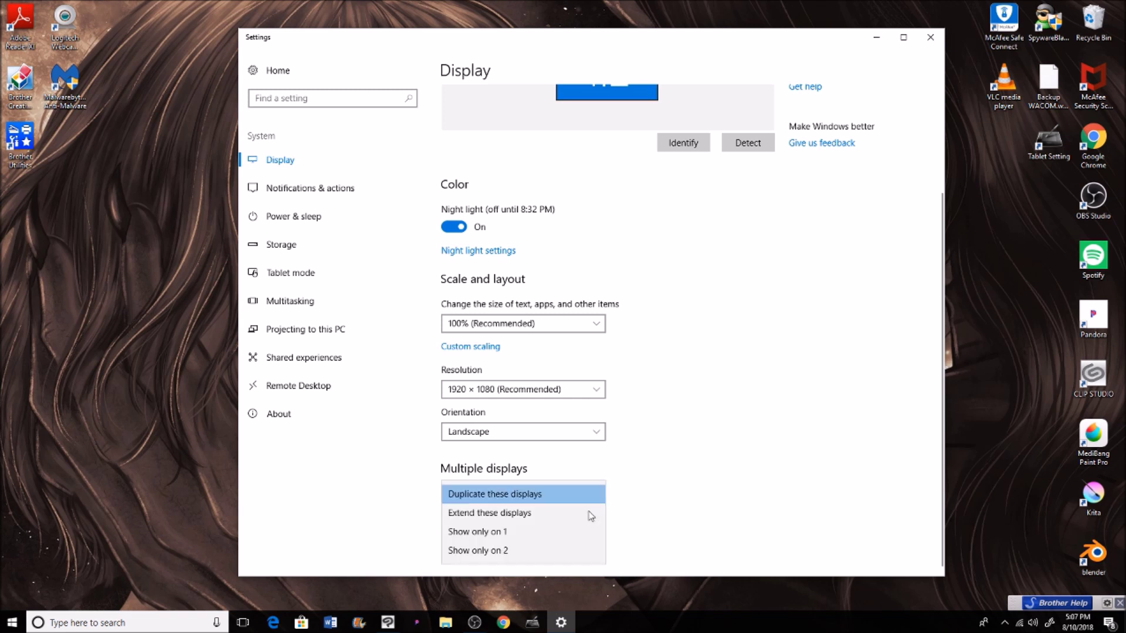
pyautogui.click(645, 450)
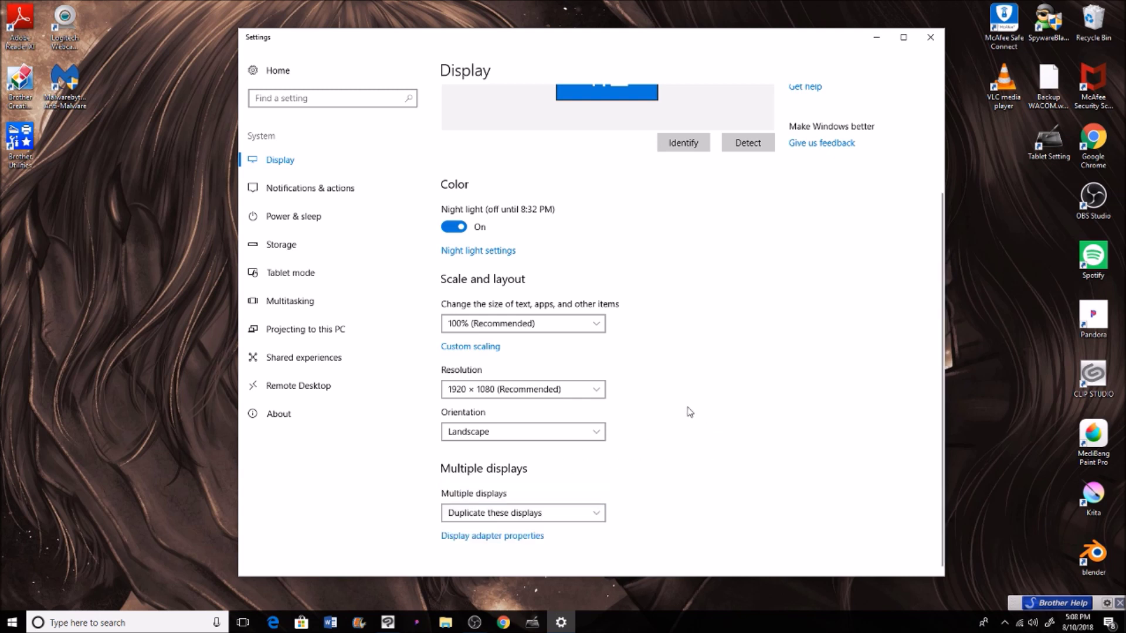
# Leave scaling at 100% and switch the resolution to 1280 × 960.
pyautogui.scroll(2, 645, 405)
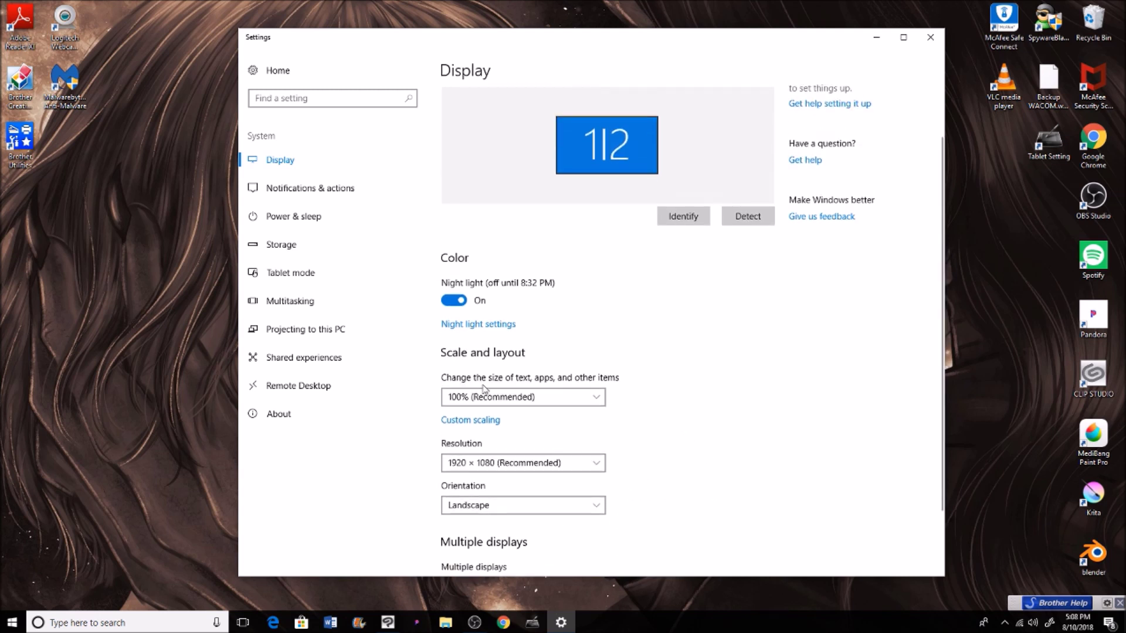
pyautogui.click(458, 401)
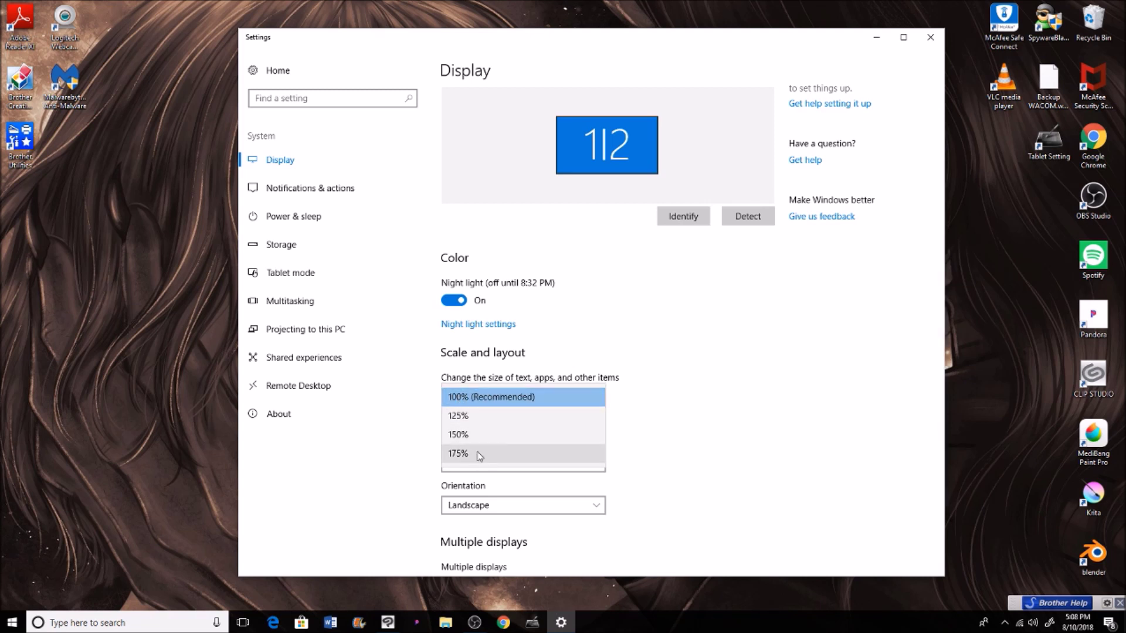
pyautogui.click(644, 432)
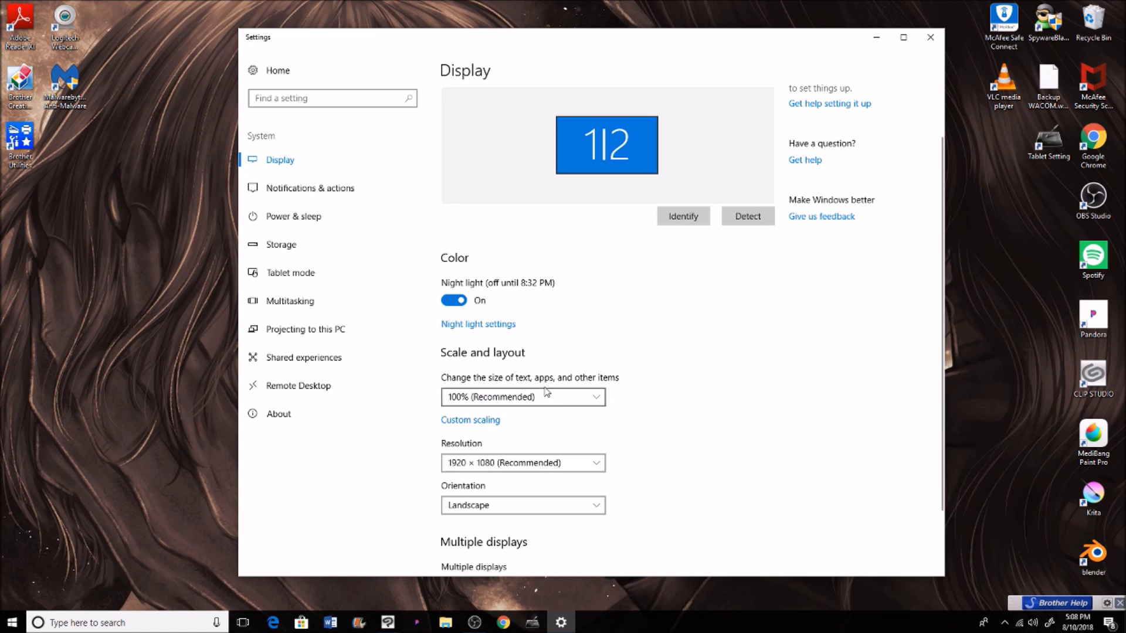
pyautogui.click(490, 404)
pyautogui.click(644, 408)
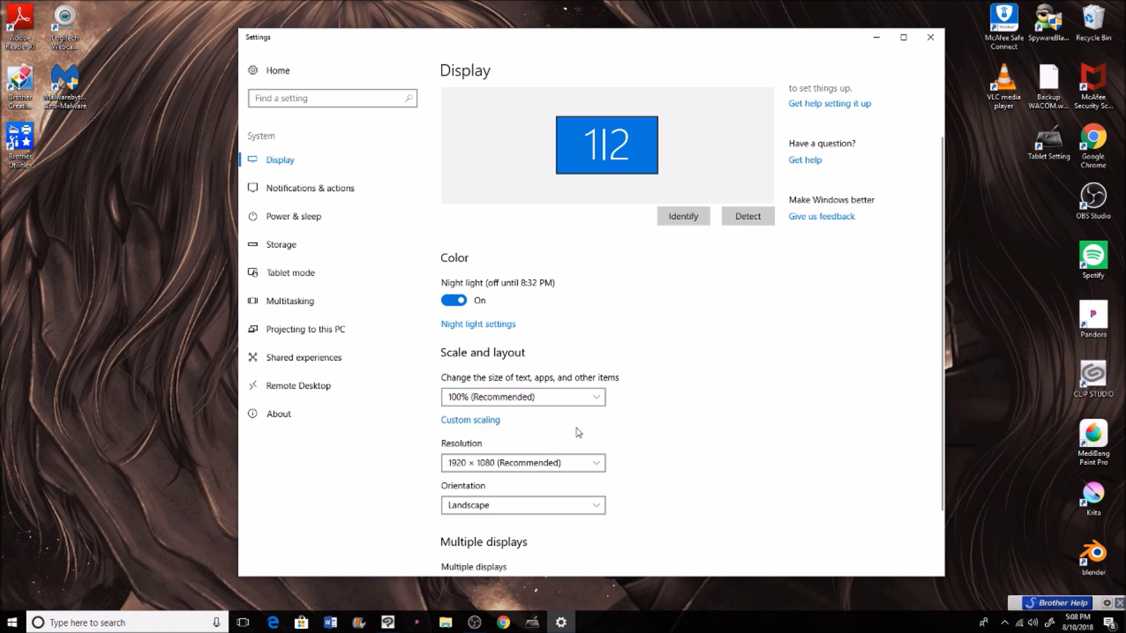
pyautogui.scroll(-2, 579, 433)
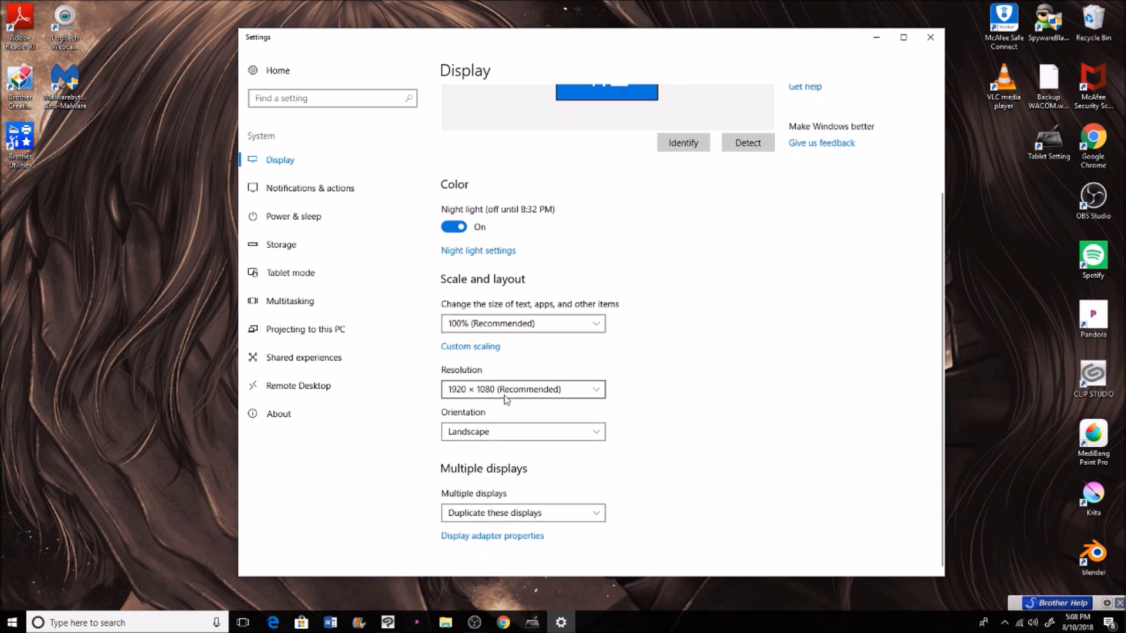
pyautogui.click(506, 390)
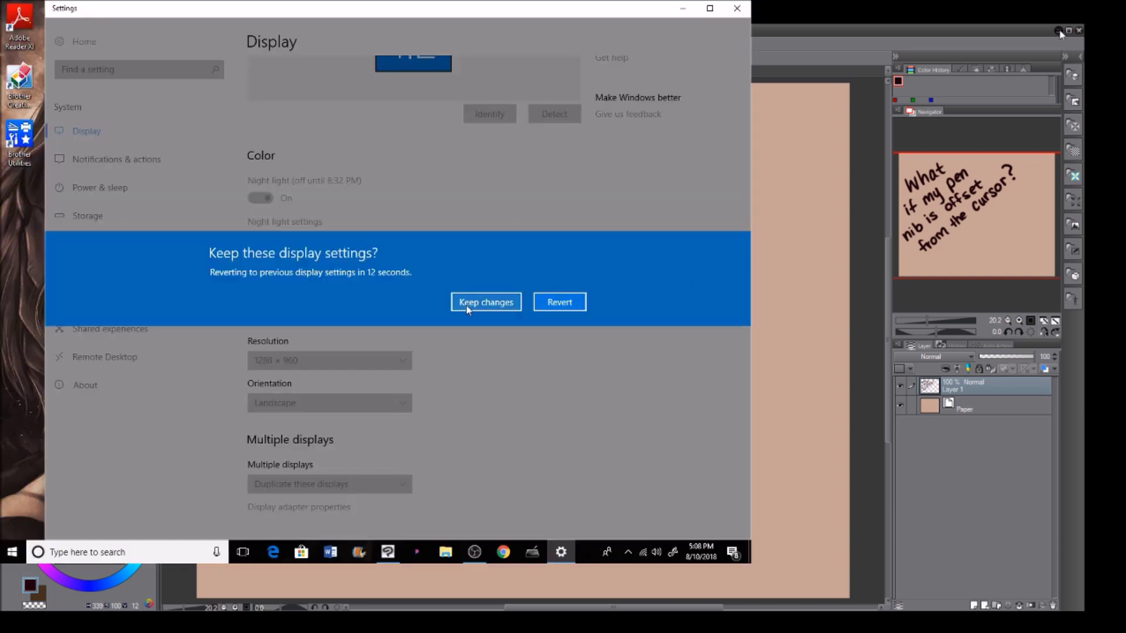
# Answer the keep-display-settings prompt, close Settings, and launch the Parblo tablet settings.
pyautogui.click(546, 303)
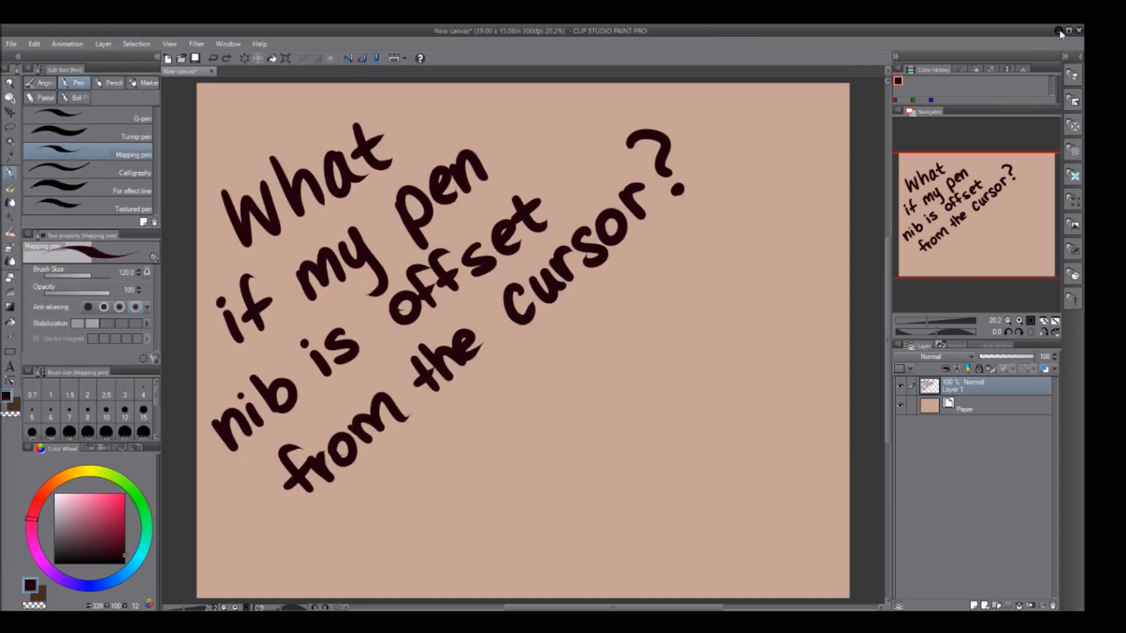
pyautogui.click(1058, 30)
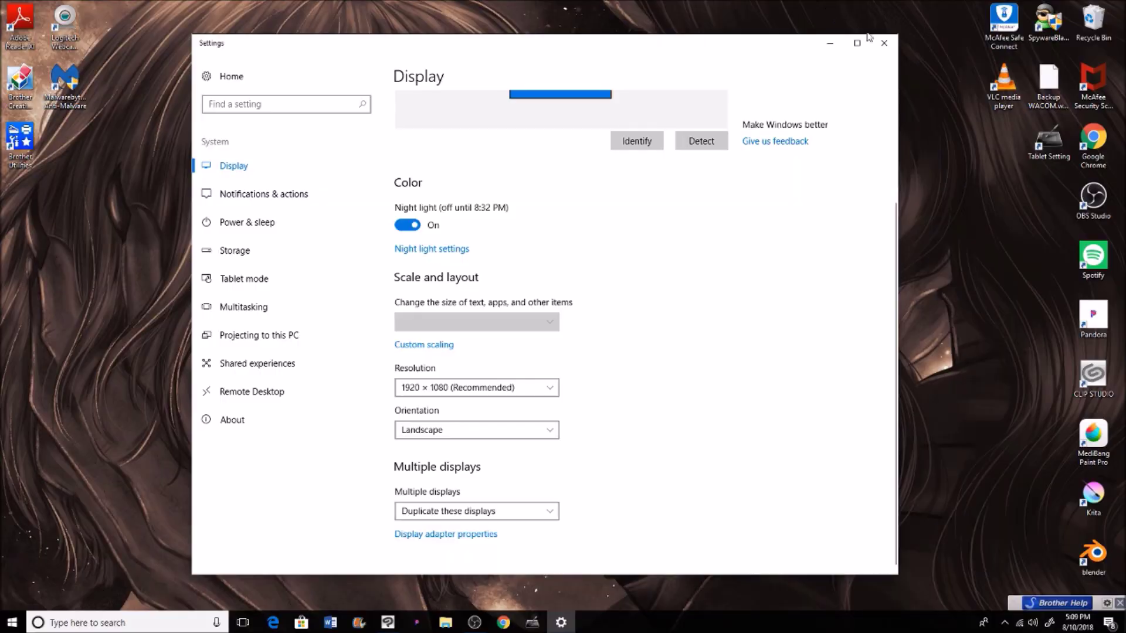
pyautogui.click(882, 46)
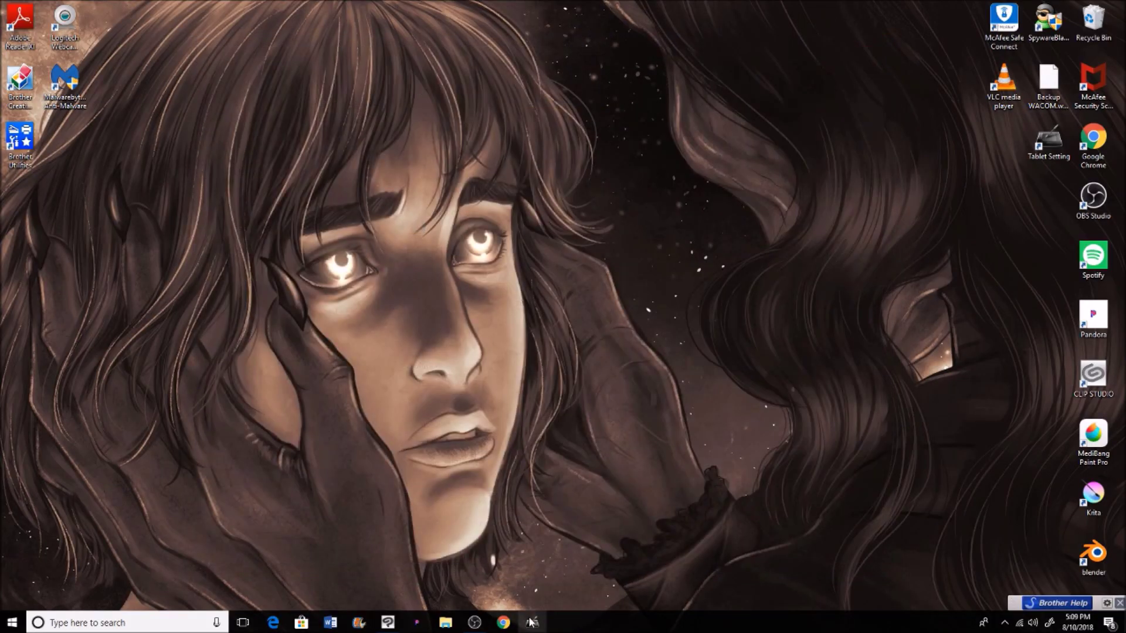
pyautogui.click(193, 623)
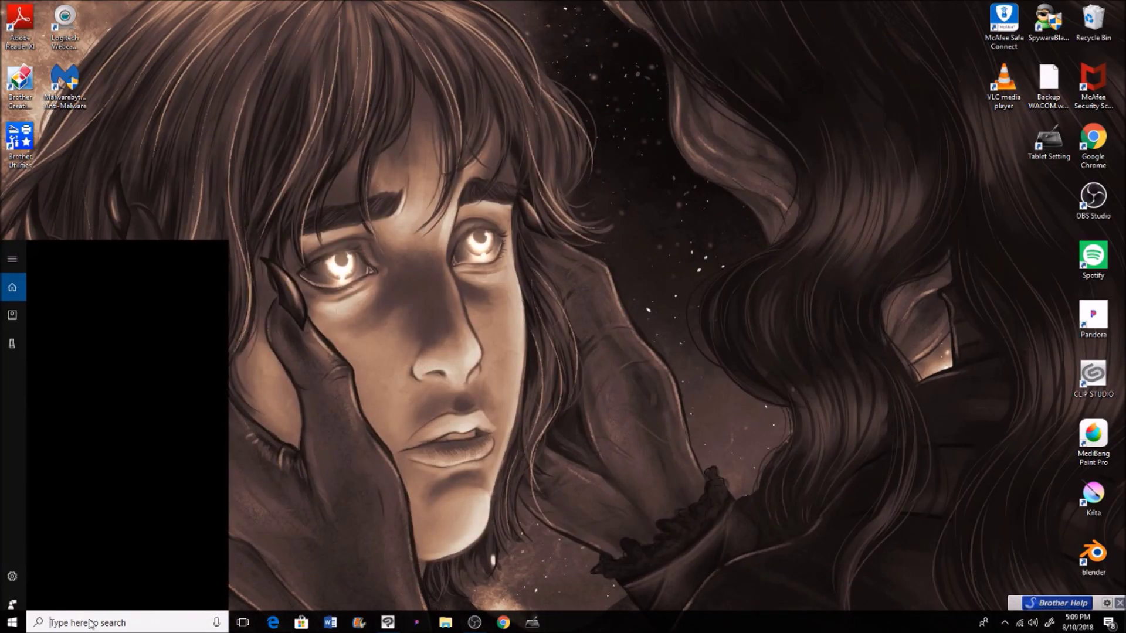
pyautogui.click(532, 623)
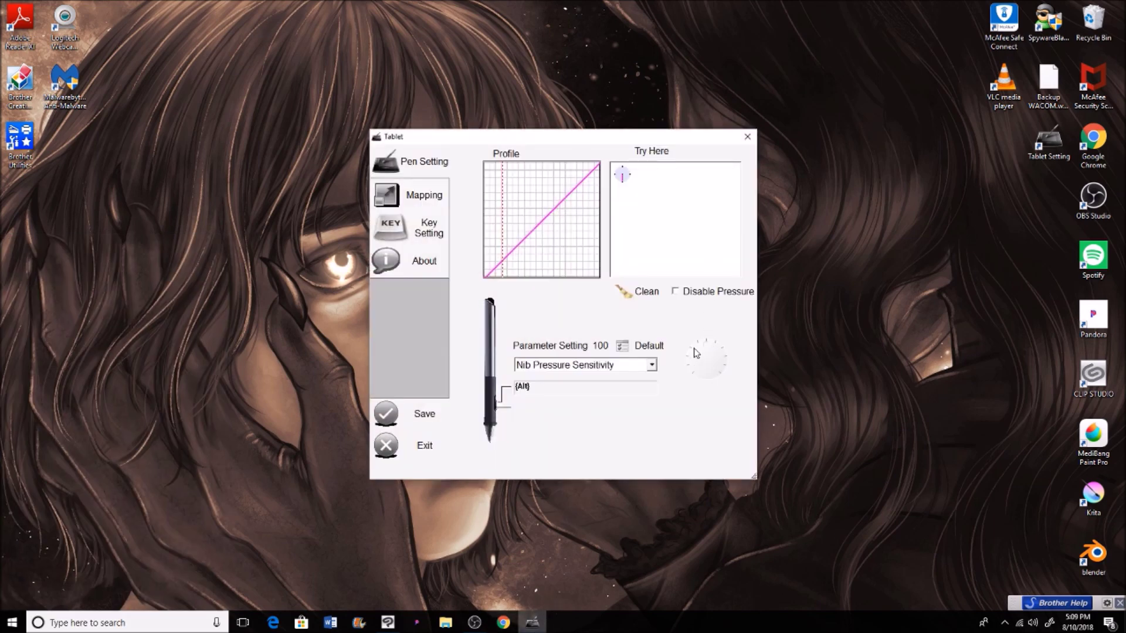
# On the Mapping page, keep Select Monitor at Full Monitor and start pen calibration.
pyautogui.click(439, 200)
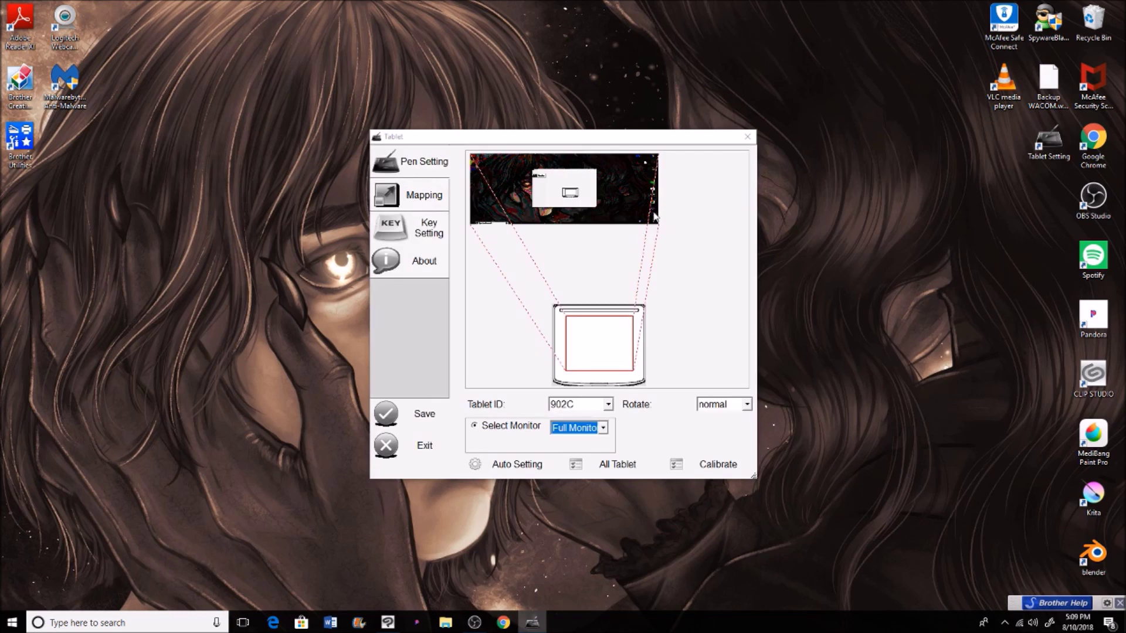
pyautogui.click(602, 429)
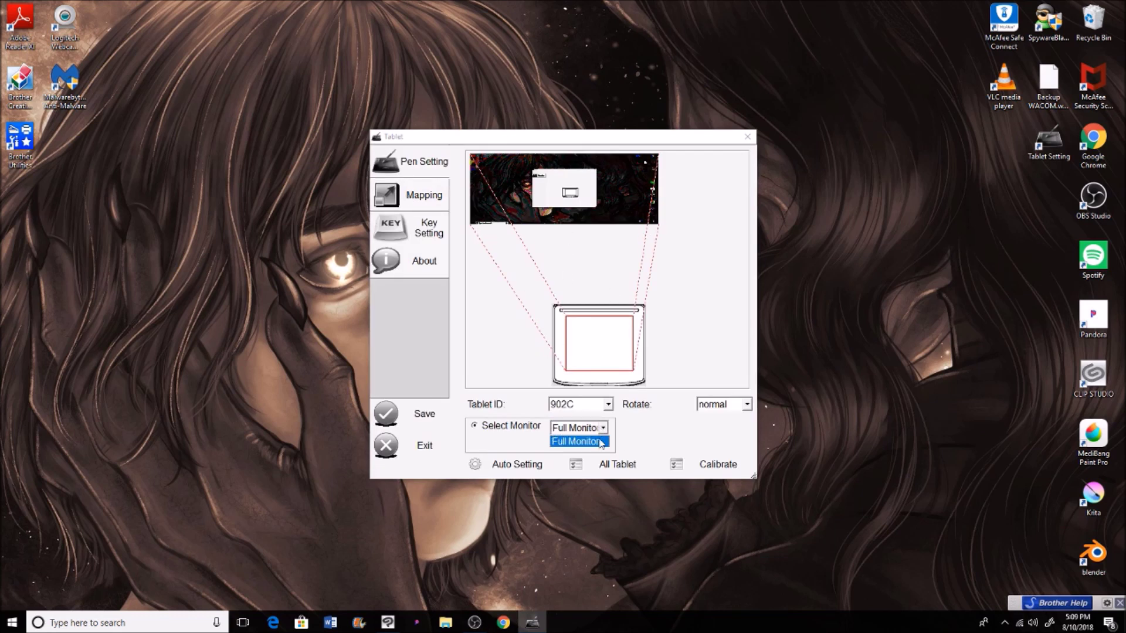
pyautogui.click(580, 444)
pyautogui.click(603, 428)
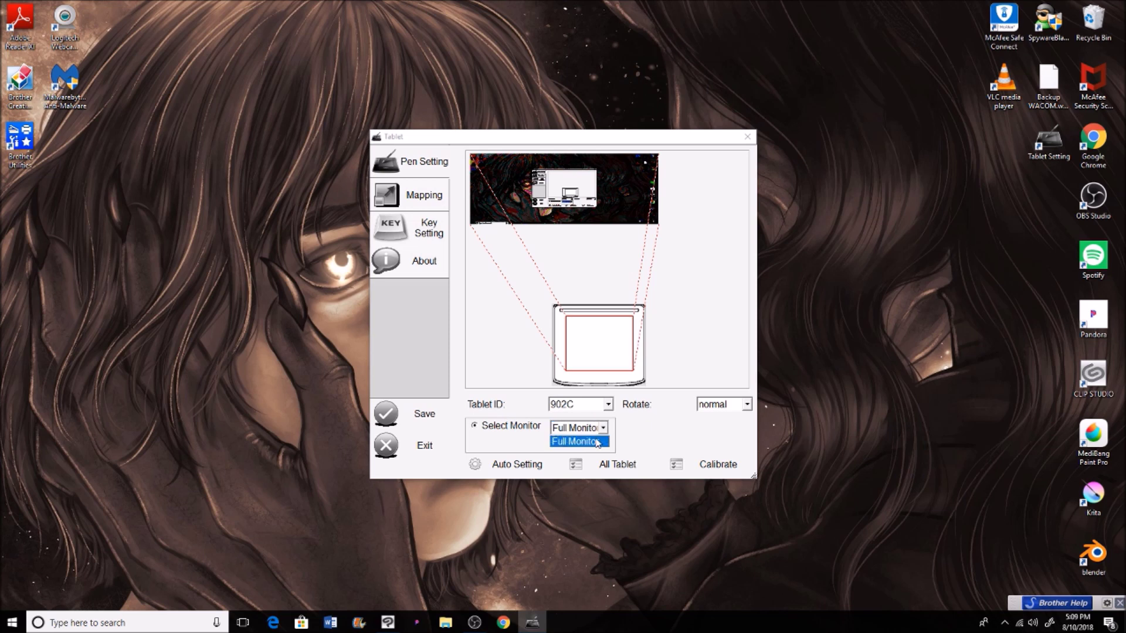
pyautogui.click(641, 440)
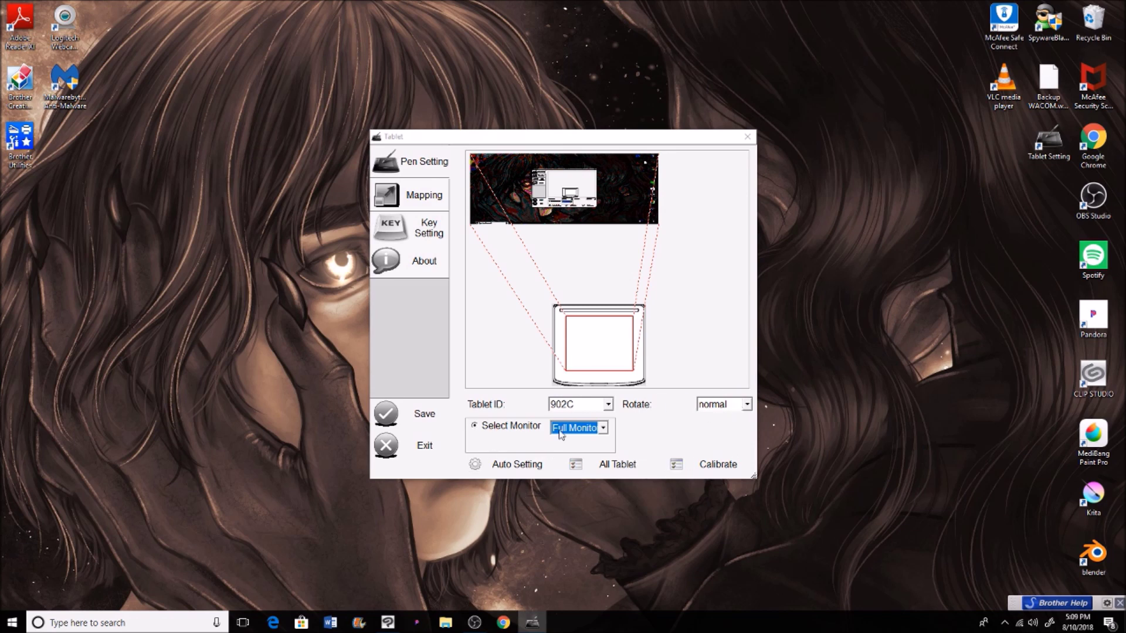
pyautogui.click(698, 466)
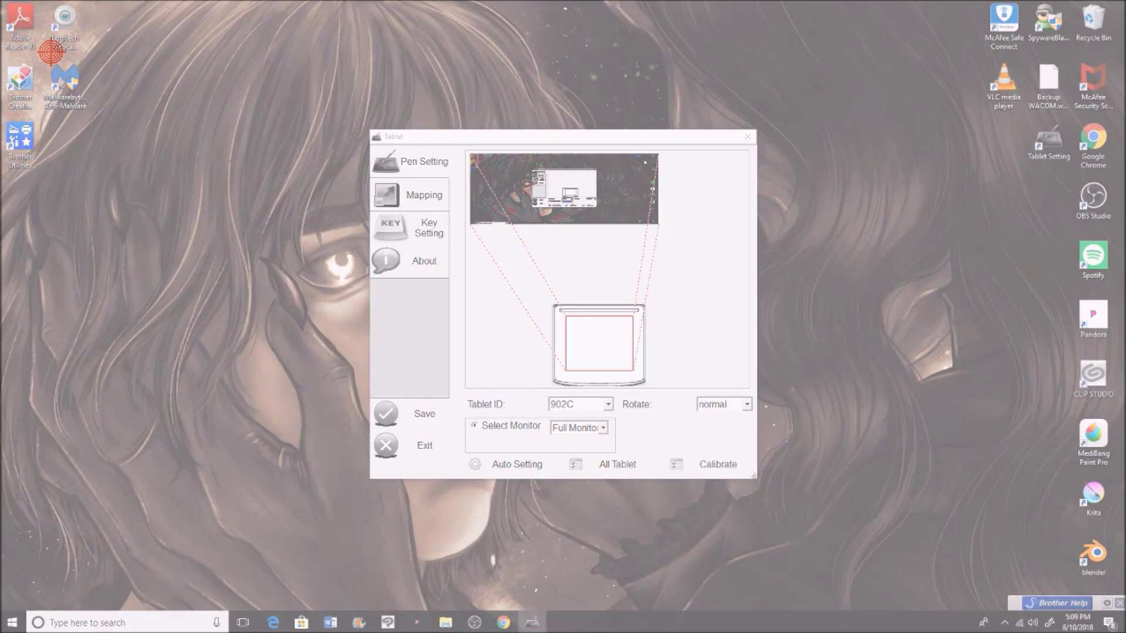
# Tap the four corner calibration targets, then save the calibration data and driver settings.
pyautogui.click(50, 51)
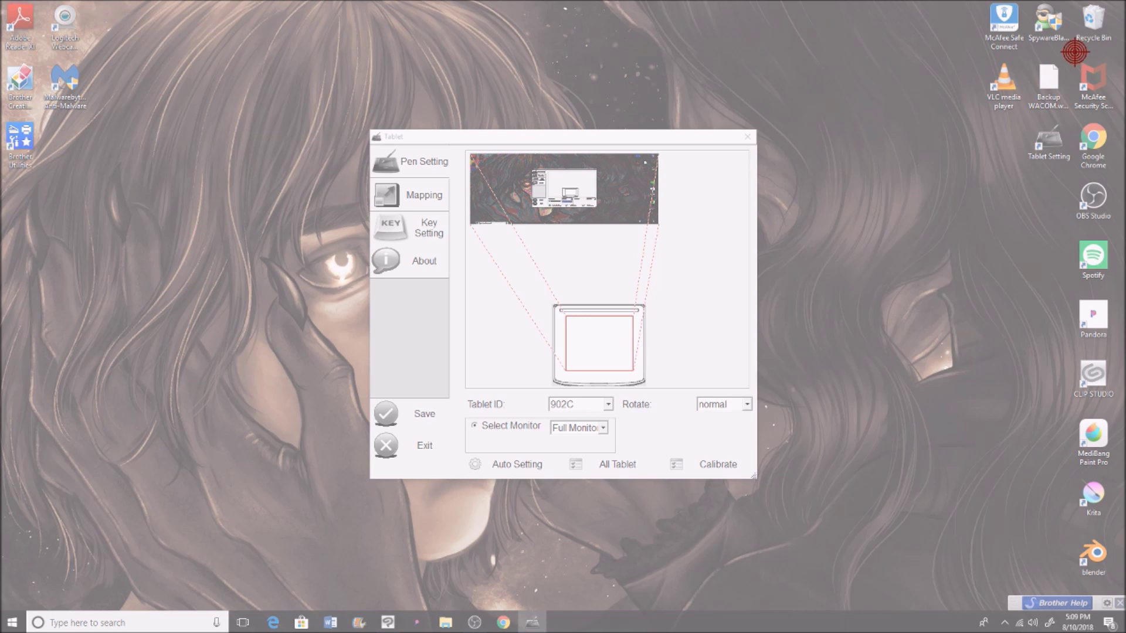
pyautogui.click(1075, 52)
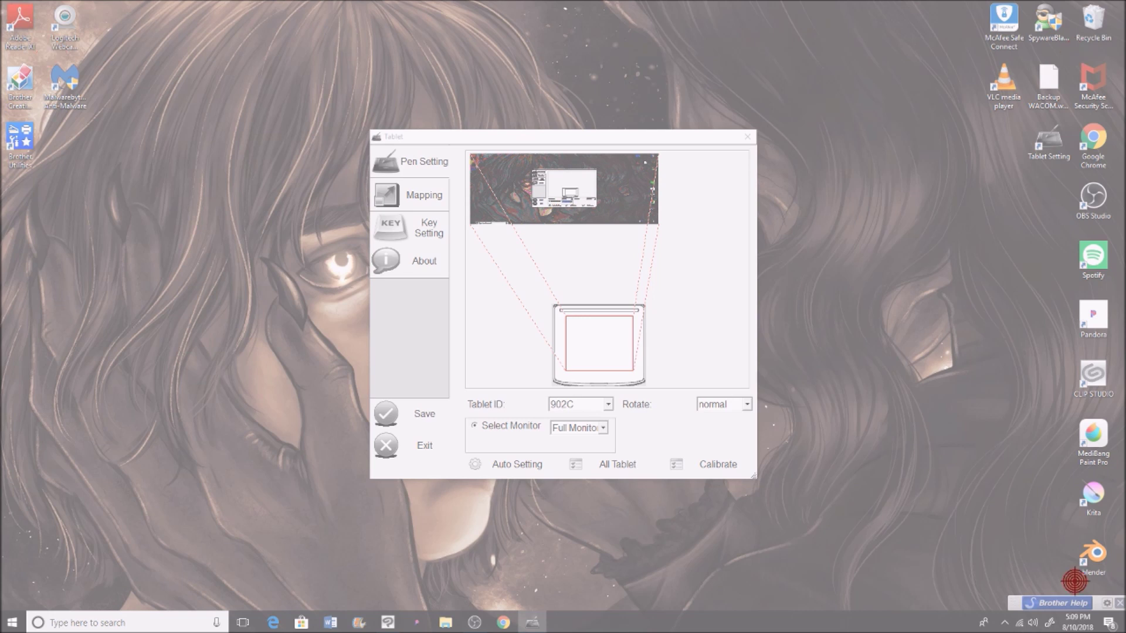
pyautogui.click(1075, 581)
pyautogui.click(51, 581)
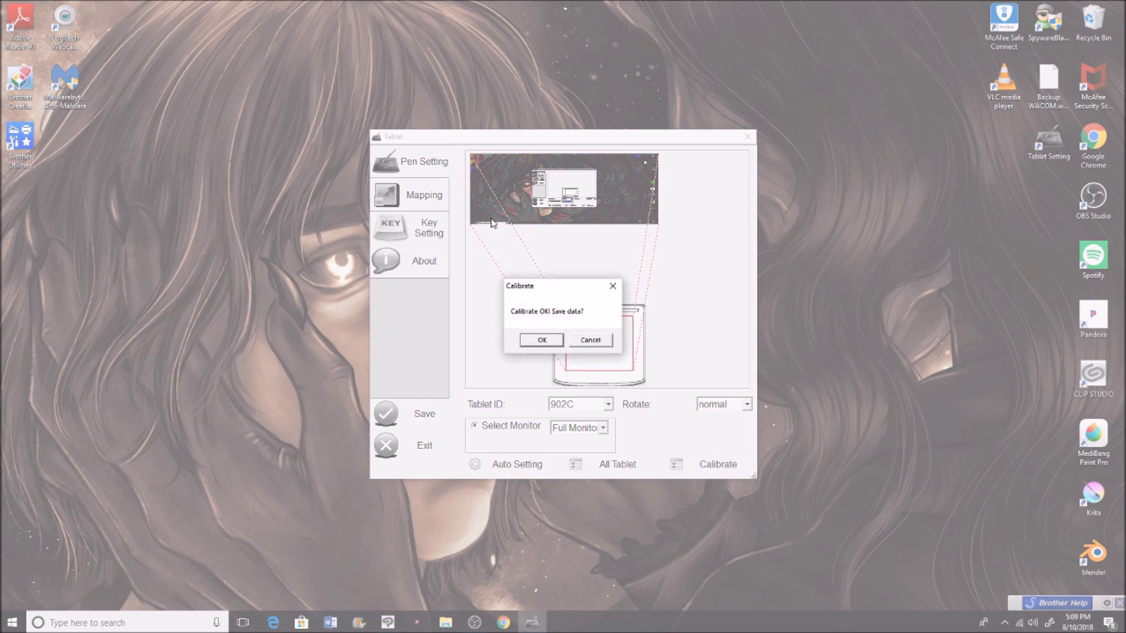
pyautogui.click(542, 341)
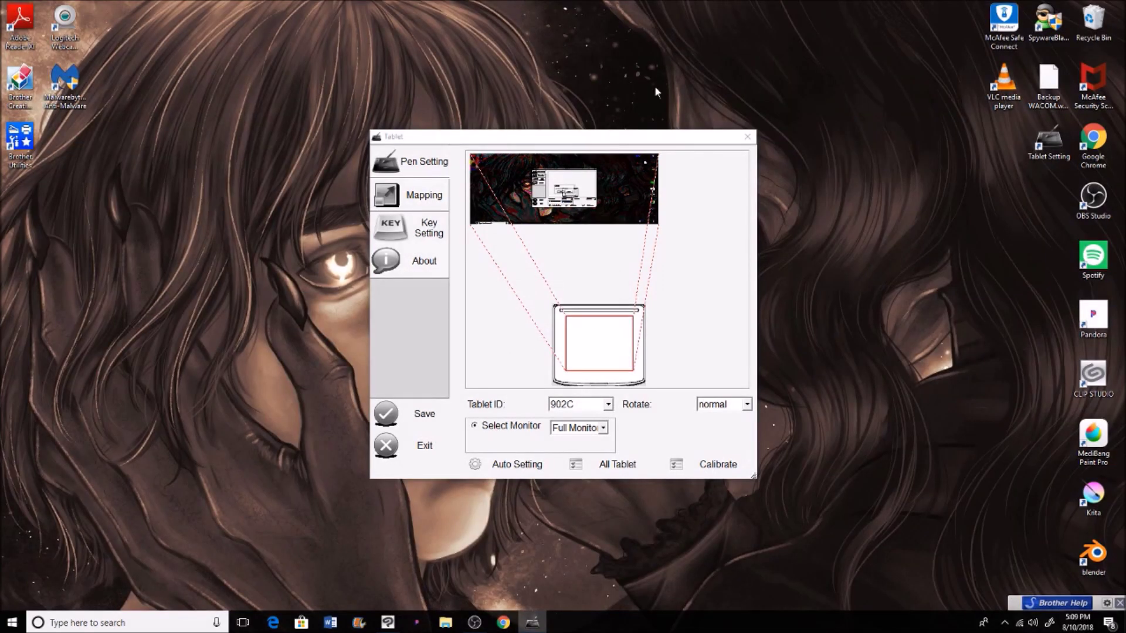
pyautogui.click(424, 421)
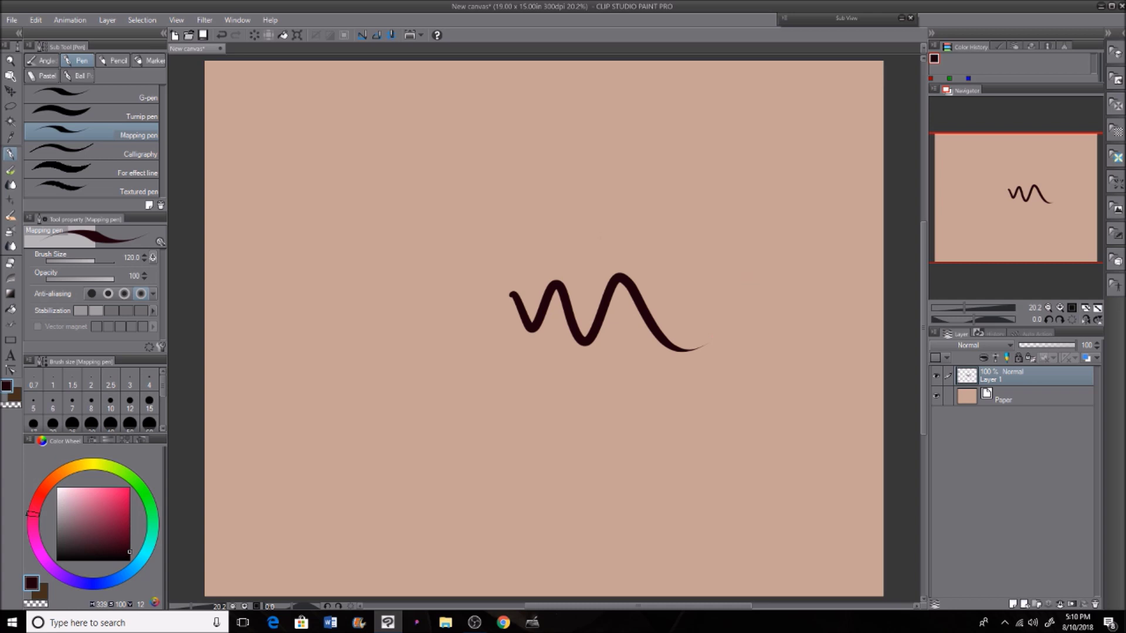
# Clear Layer 1, draw three zigzag test strokes, then clear the layer again.
pyautogui.click(255, 37)
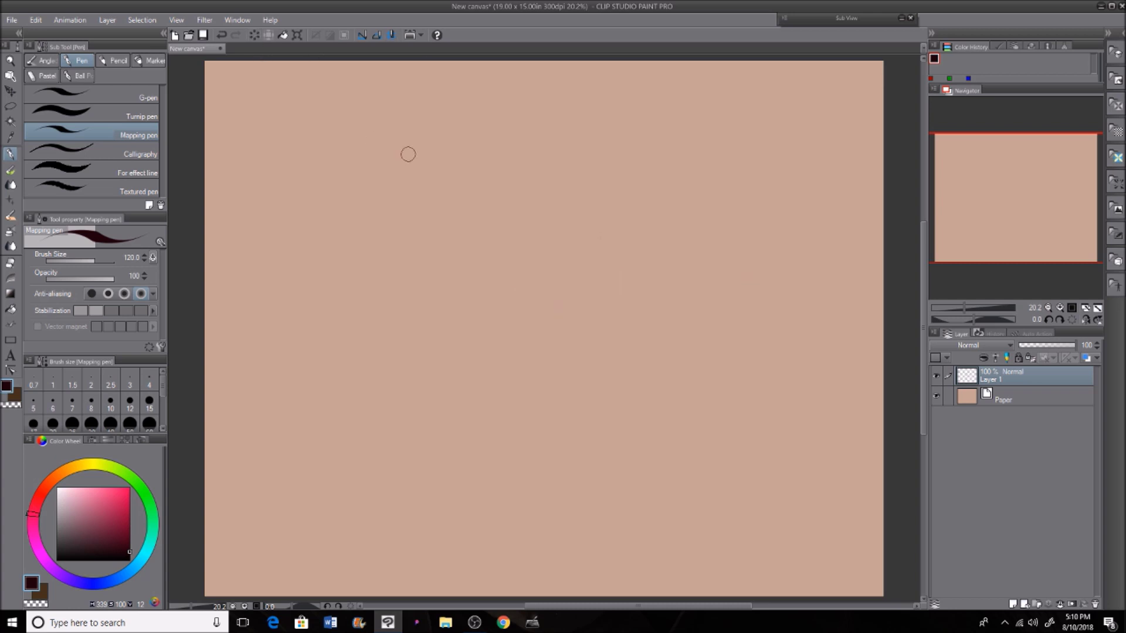
pyautogui.moveTo(314, 201)
pyautogui.mouseDown()
pyautogui.moveTo(377, 125)
pyautogui.moveTo(536, 119)
pyautogui.moveTo(639, 198)
pyautogui.moveTo(742, 314)
pyautogui.moveTo(691, 482)
pyautogui.mouseUp()
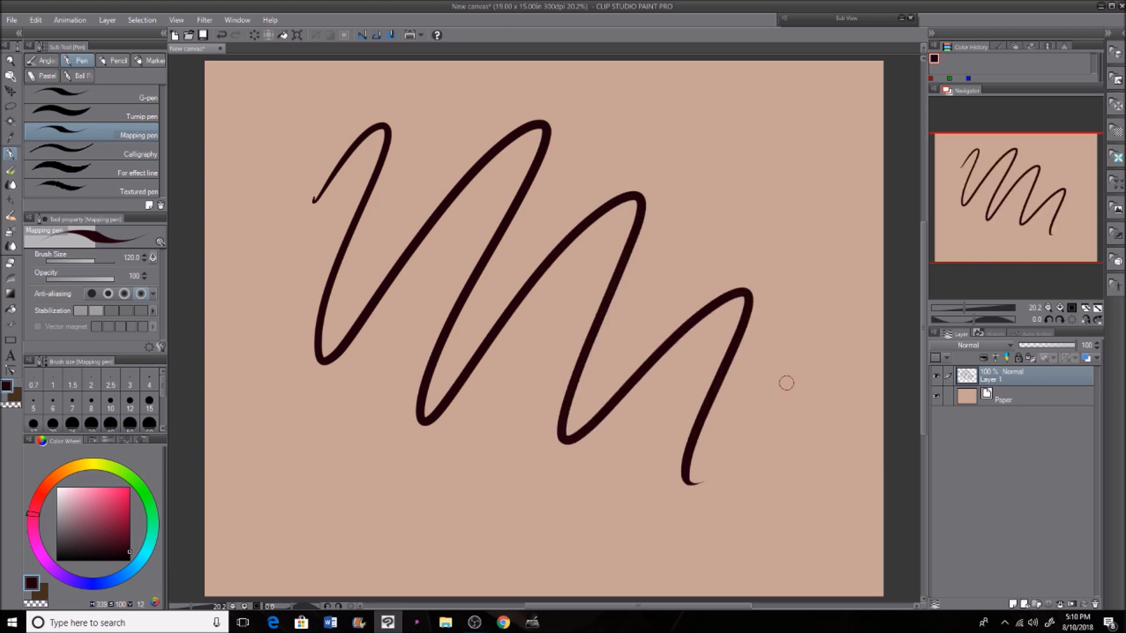
pyautogui.moveTo(641, 303)
pyautogui.mouseDown()
pyautogui.moveTo(782, 147)
pyautogui.moveTo(789, 308)
pyautogui.moveTo(762, 460)
pyautogui.mouseUp()
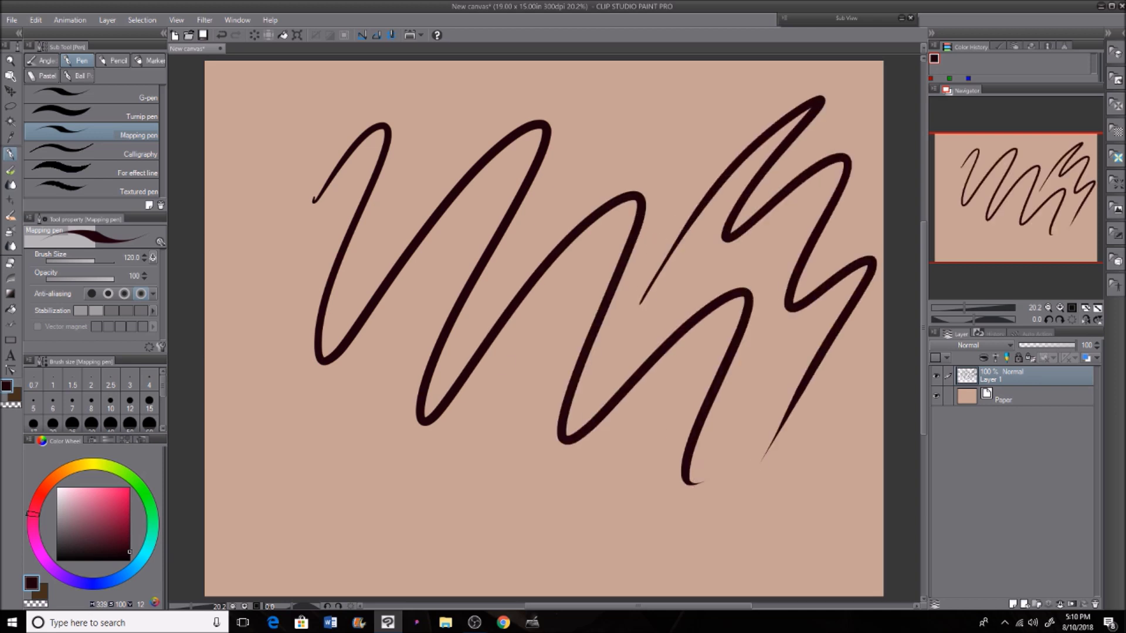
pyautogui.moveTo(254, 243)
pyautogui.mouseDown()
pyautogui.moveTo(264, 319)
pyautogui.moveTo(347, 517)
pyautogui.moveTo(423, 551)
pyautogui.mouseUp()
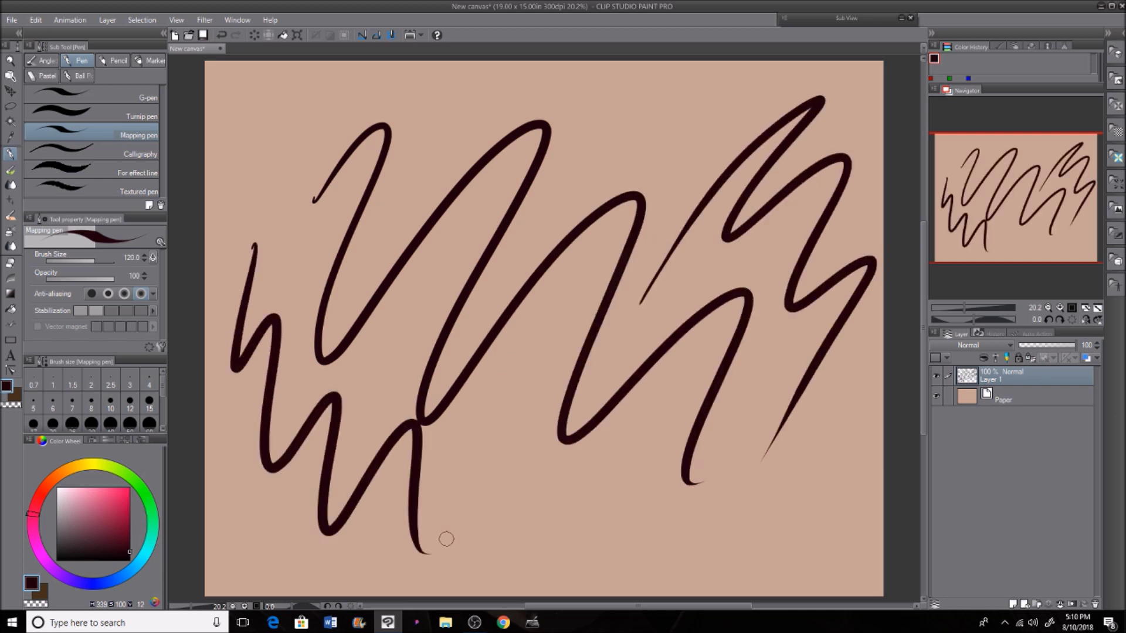
pyautogui.click(258, 37)
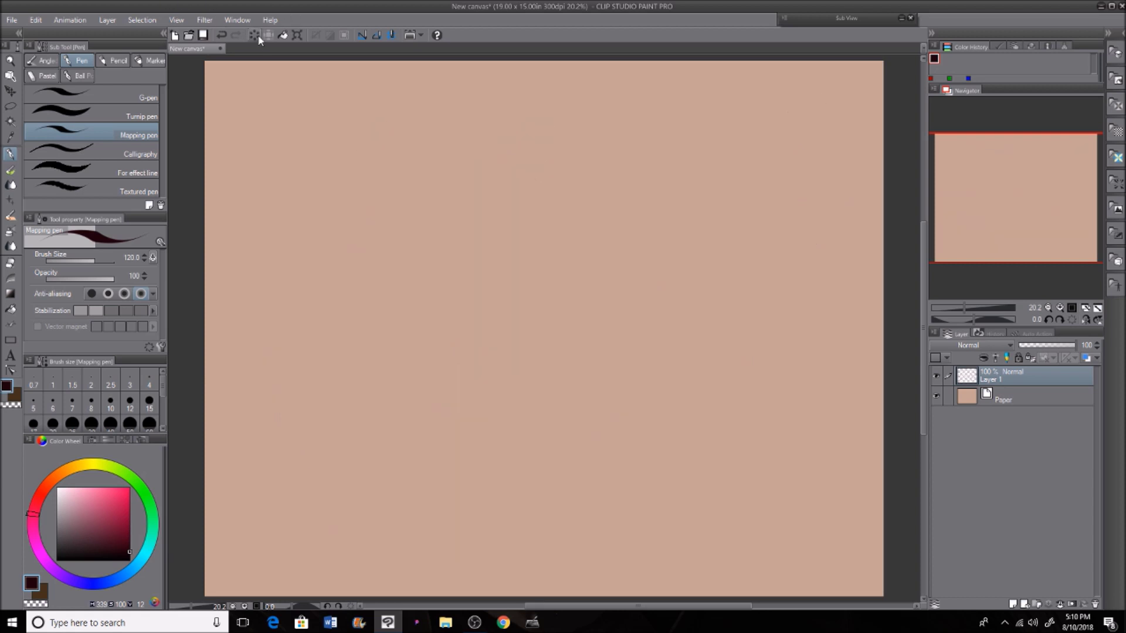
# Place two test dots at the top-left and centre-right, then clear Layer 1.
pyautogui.click(237, 63)
pyautogui.click(589, 232)
pyautogui.click(254, 35)
pyautogui.click(11, 21)
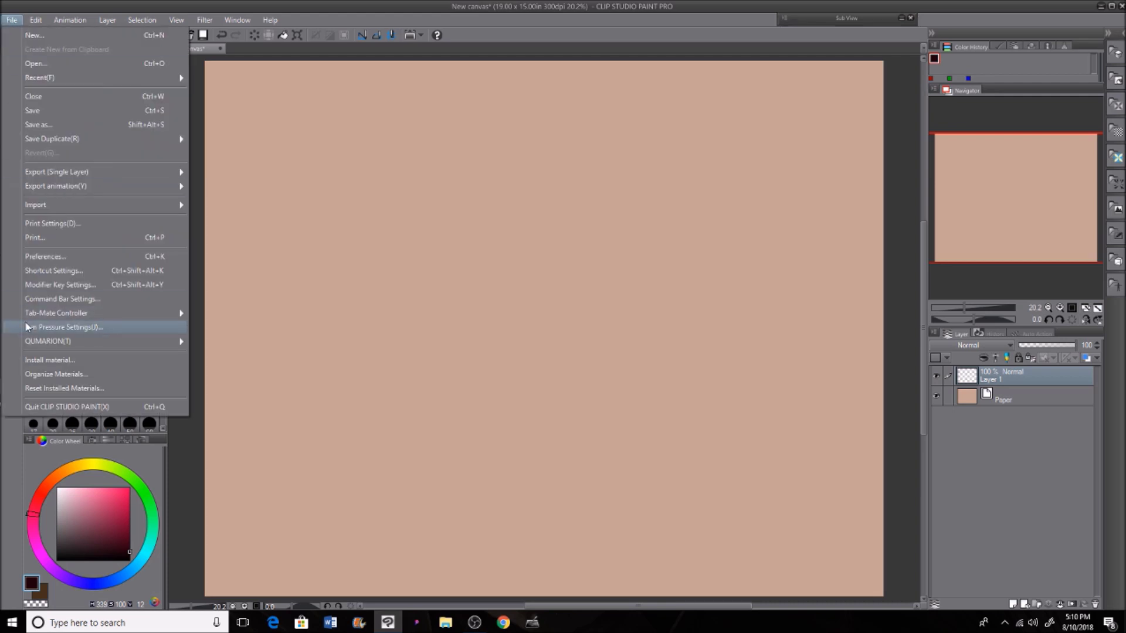
# Accept the auto pen pressure adjustment and select the Opaque 1 gouache brush at size 70.
pyautogui.click(114, 327)
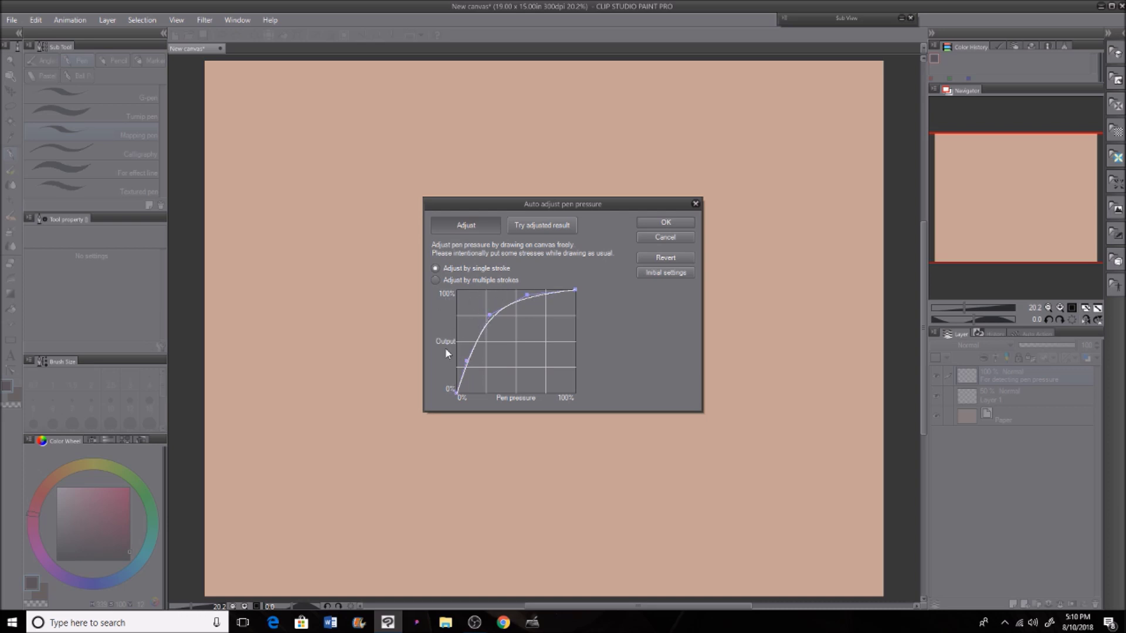
pyautogui.click(653, 224)
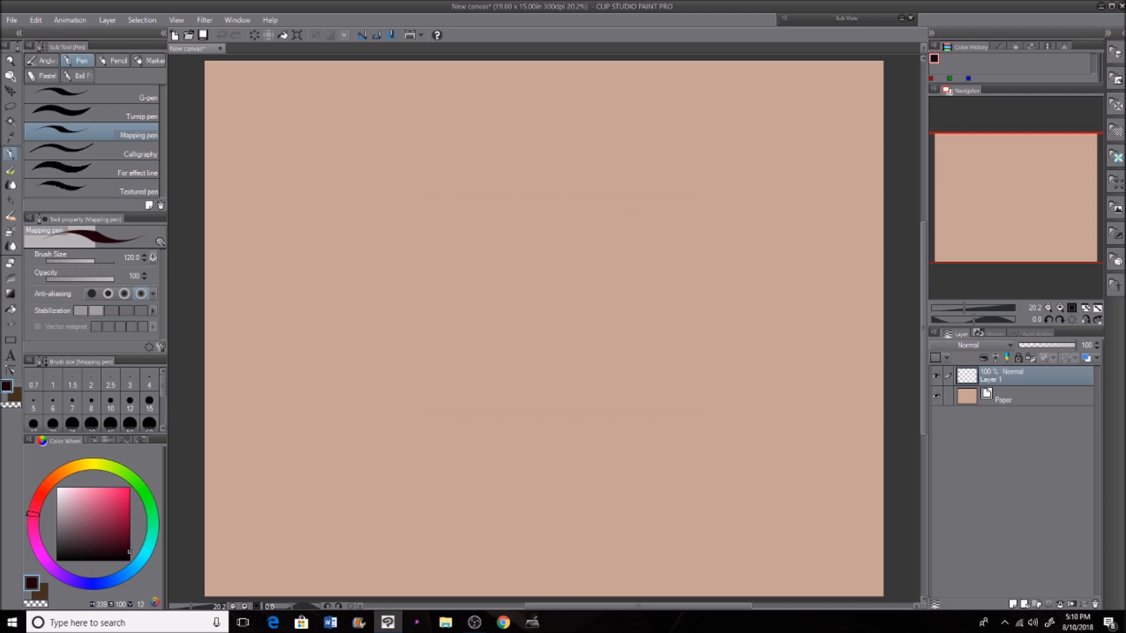
pyautogui.click(9, 168)
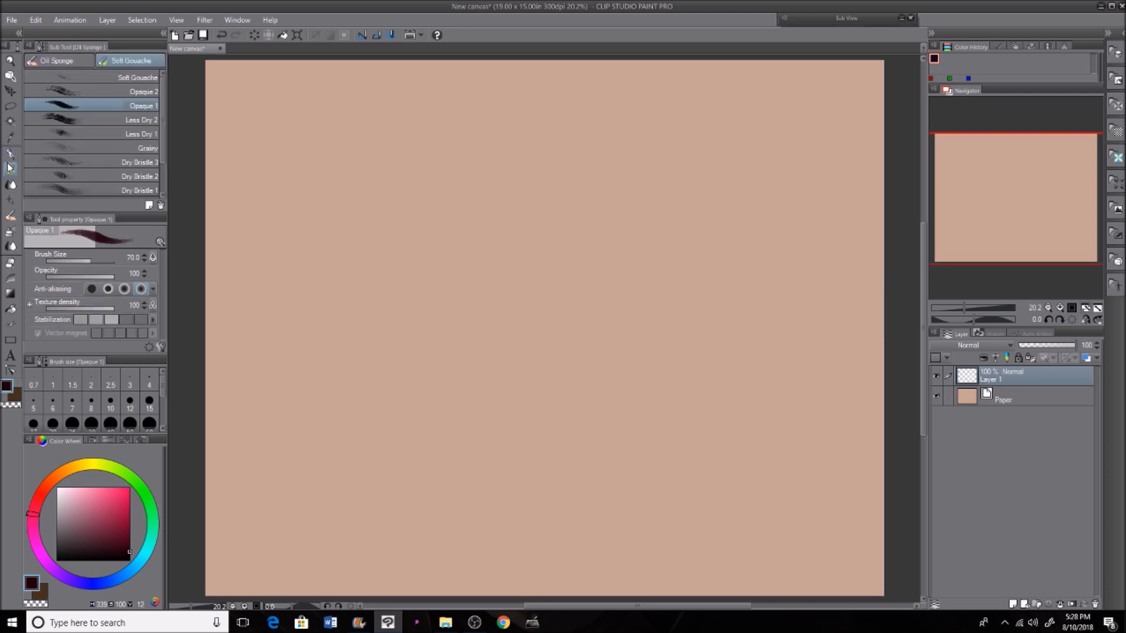
# Sketch a face with eyes, nose and smile, then clear Layer 1.
pyautogui.moveTo(568, 120)
pyautogui.mouseDown()
pyautogui.moveTo(540, 139)
pyautogui.moveTo(716, 238)
pyautogui.moveTo(527, 153)
pyautogui.mouseUp()
pyautogui.moveTo(487, 246); pyautogui.dragTo(493, 233)
pyautogui.moveTo(606, 186); pyautogui.dragTo(622, 179)
pyautogui.moveTo(563, 240); pyautogui.dragTo(572, 280)
pyautogui.moveTo(518, 312); pyautogui.dragTo(637, 272)
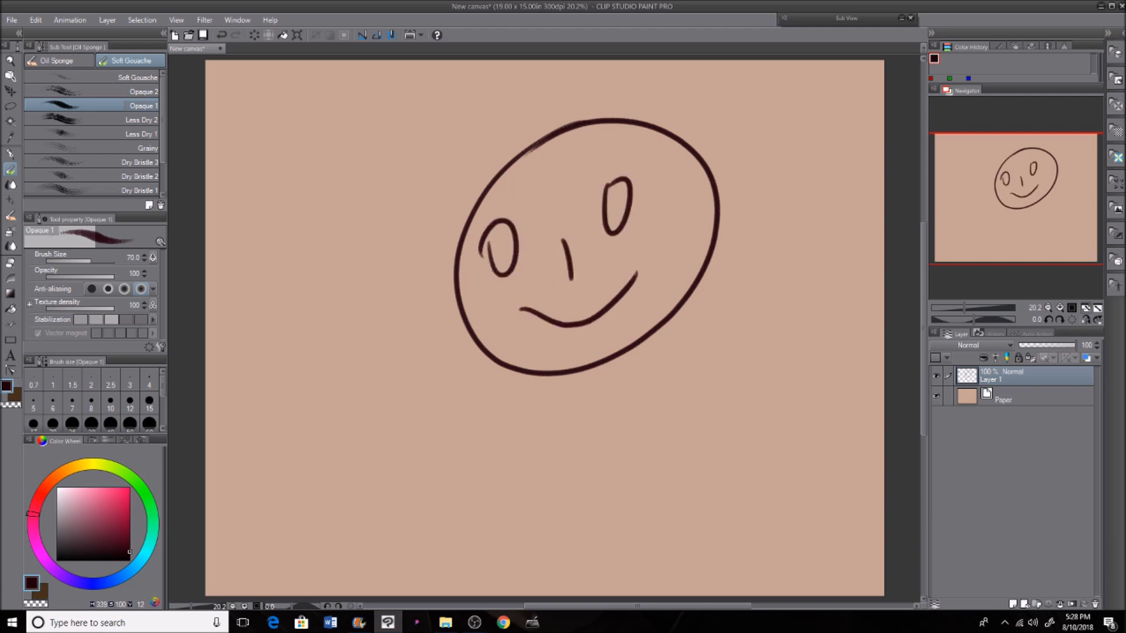
pyautogui.click(256, 36)
# Draw a circle with 0 and 1 inside, clear it, then paint a long diagonal zigzag.
pyautogui.moveTo(399, 139)
pyautogui.mouseDown()
pyautogui.moveTo(653, 147)
pyautogui.moveTo(322, 281)
pyautogui.mouseUp()
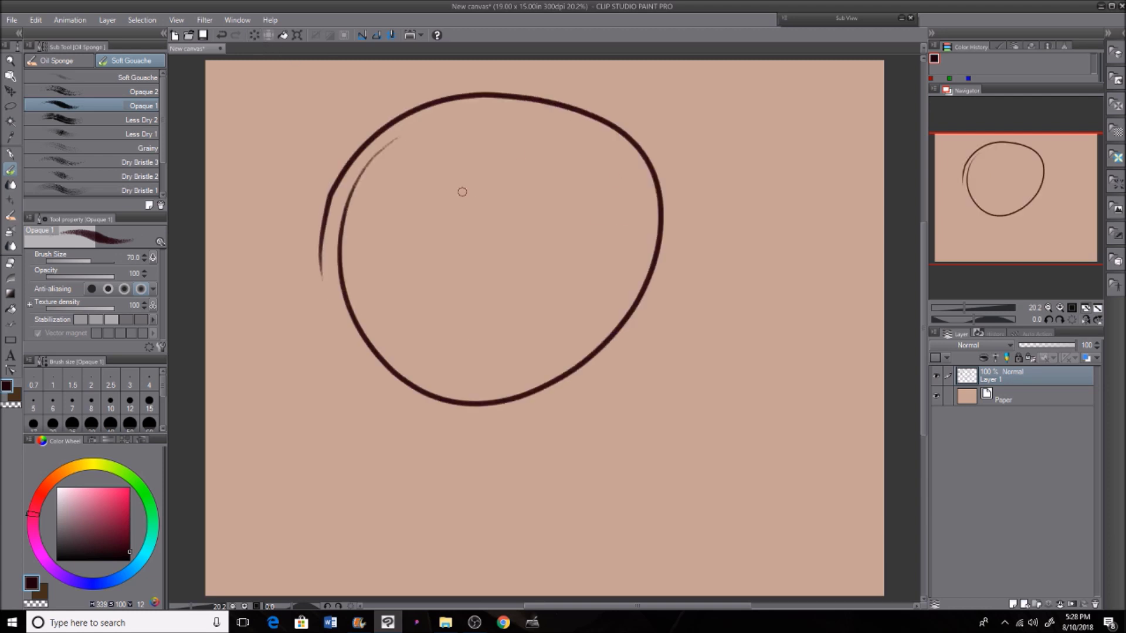
pyautogui.moveTo(434, 169)
pyautogui.mouseDown()
pyautogui.moveTo(431, 149)
pyautogui.moveTo(457, 235)
pyautogui.mouseUp()
pyautogui.moveTo(519, 169)
pyautogui.mouseDown()
pyautogui.moveTo(532, 232)
pyautogui.moveTo(695, 231)
pyautogui.moveTo(798, 305)
pyautogui.moveTo(818, 560)
pyautogui.mouseUp()
pyautogui.click(256, 36)
pyautogui.moveTo(238, 179)
pyautogui.mouseDown()
pyautogui.moveTo(252, 281)
pyautogui.moveTo(465, 193)
pyautogui.moveTo(769, 288)
pyautogui.moveTo(840, 428)
pyautogui.moveTo(788, 548)
pyautogui.mouseUp()
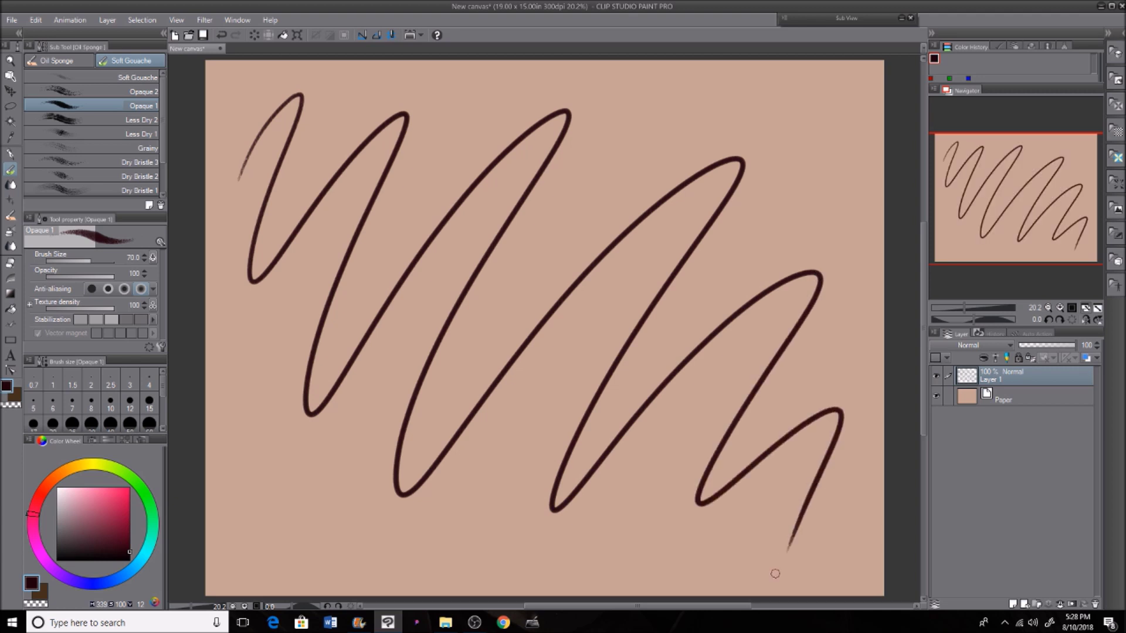